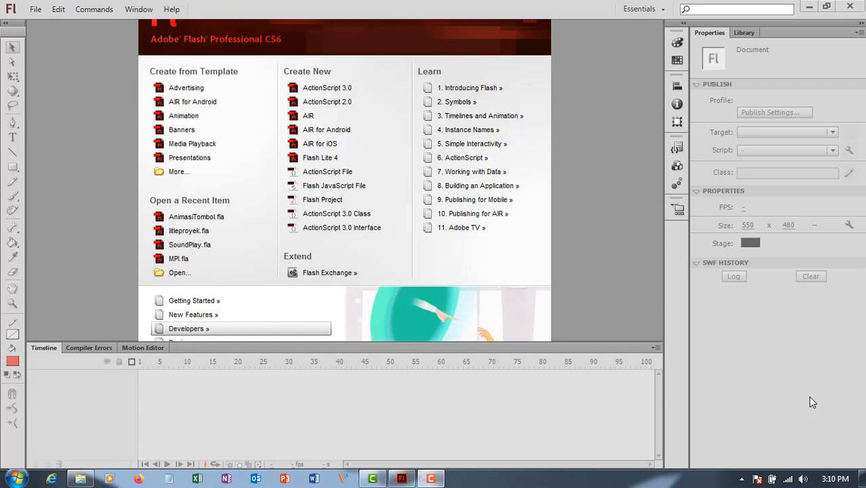
- In a new ActionScript 3.0 document, draw a red circle about 92 px across and place it near the stage's lower left corner
left_click(331, 93)
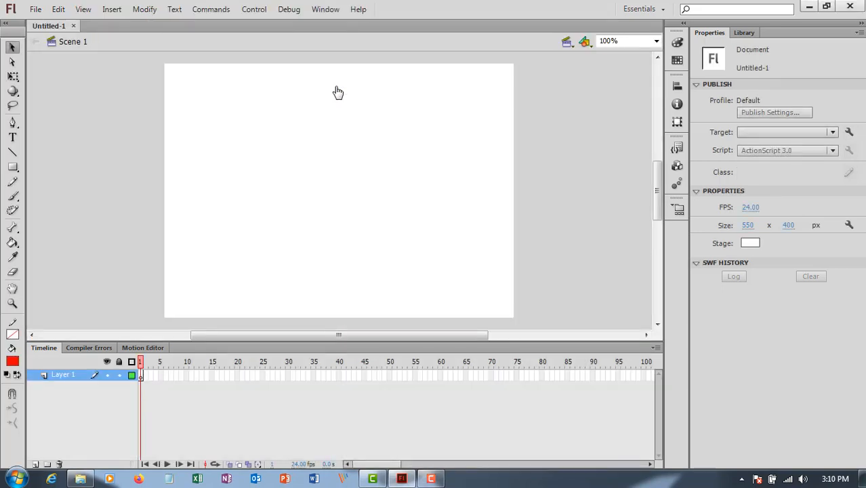
key("r")
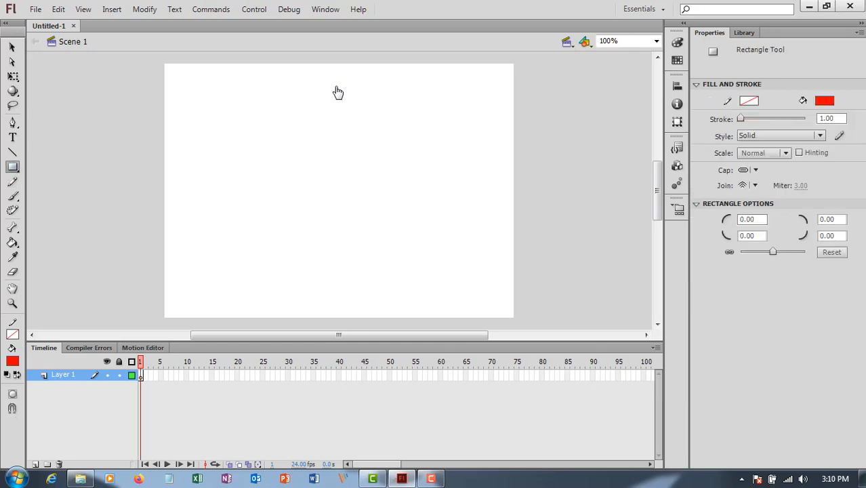
key("o")
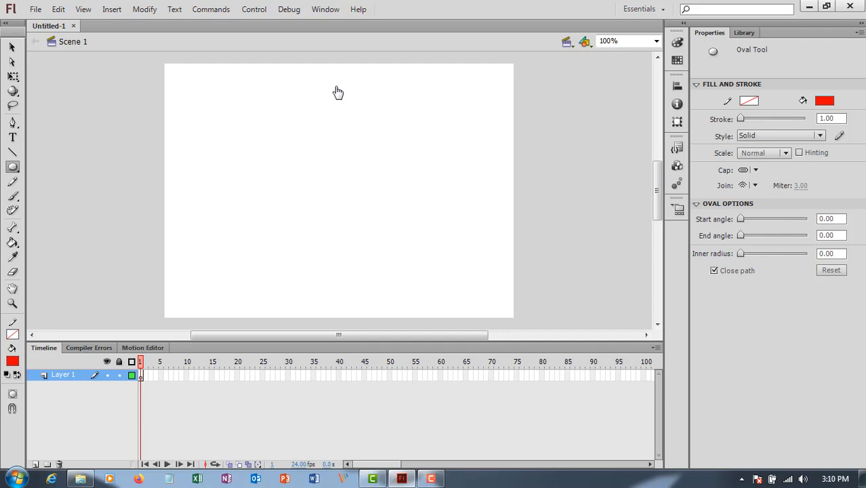
left_click_drag(167, 165, 225, 216)
key("v")
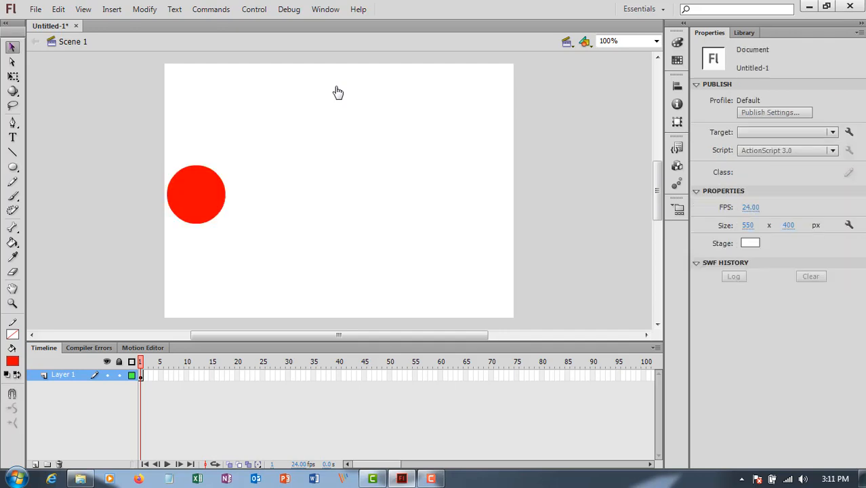
left_click_drag(141, 151, 275, 236)
left_click_drag(194, 194, 191, 262)
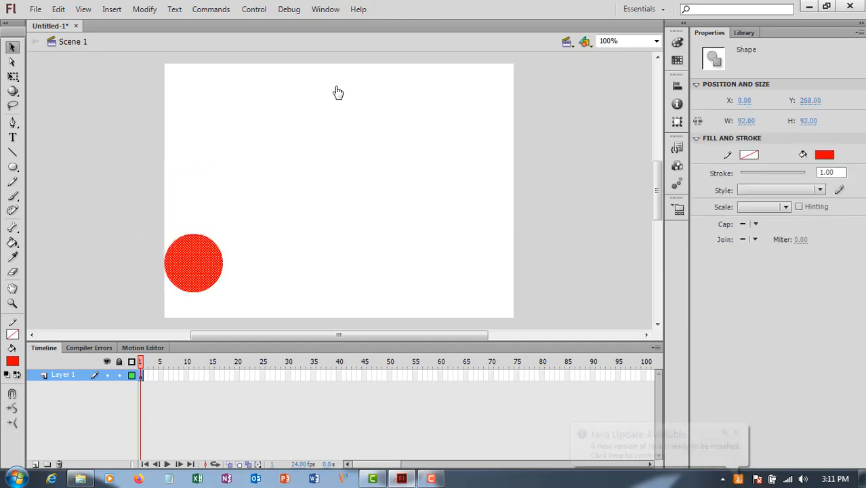
- Rename the circle's layer as Motion Tween
double_click(64, 375)
type("M")
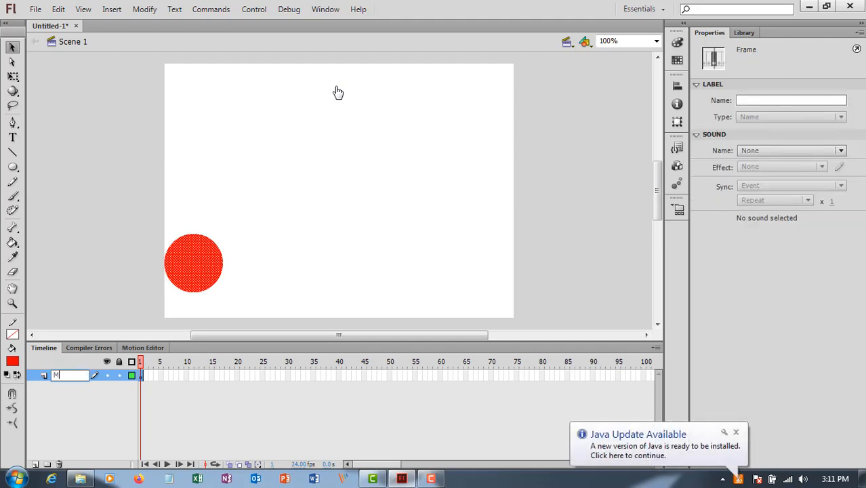
type("otion Tween")
left_click(338, 93)
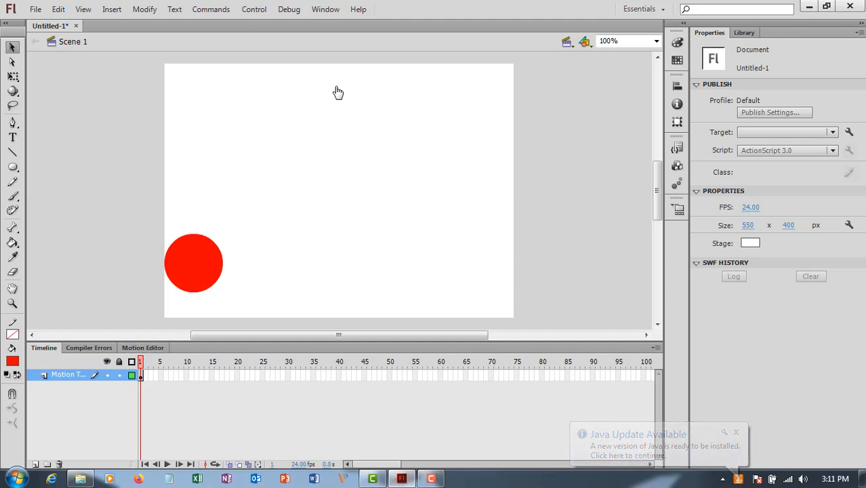
- Create a motion tween on the circle, converting it to a symbol, and move it to about X 442, Y 272 at frame 24
key("ctrl+a")
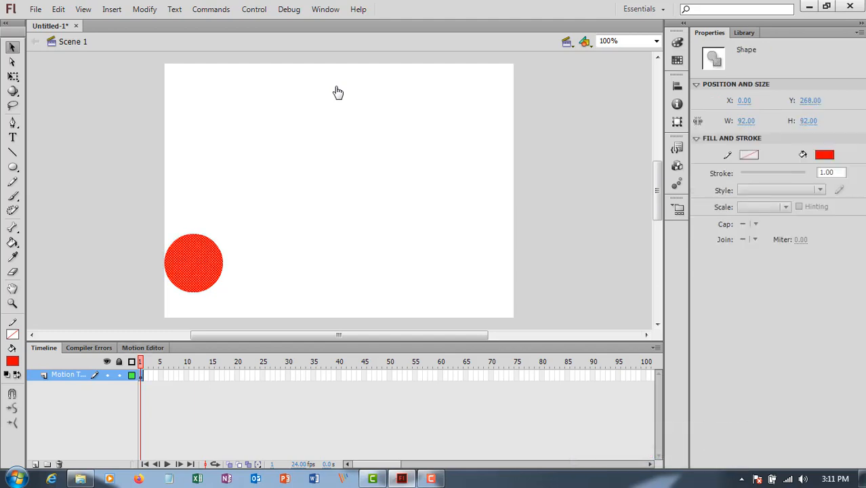
right_click(199, 263)
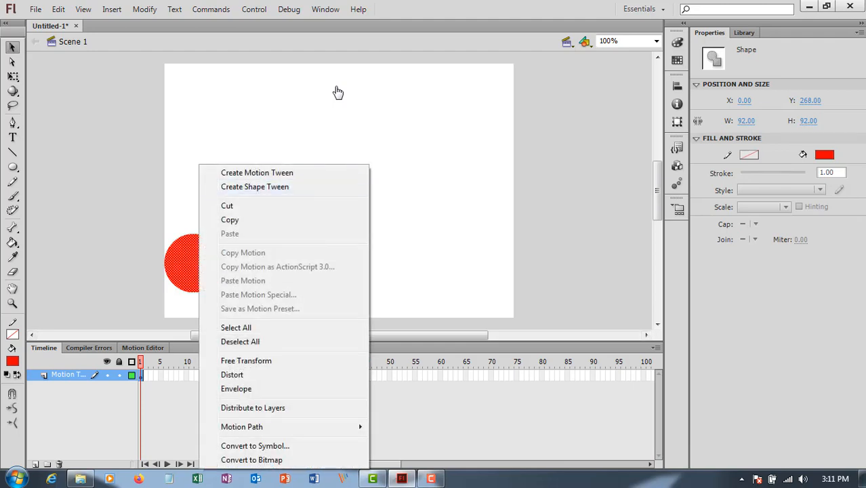
left_click(257, 172)
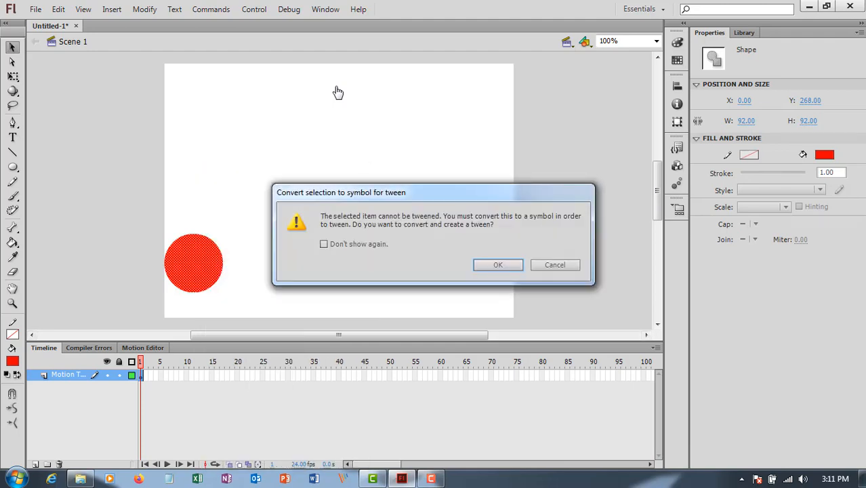
left_click(497, 264)
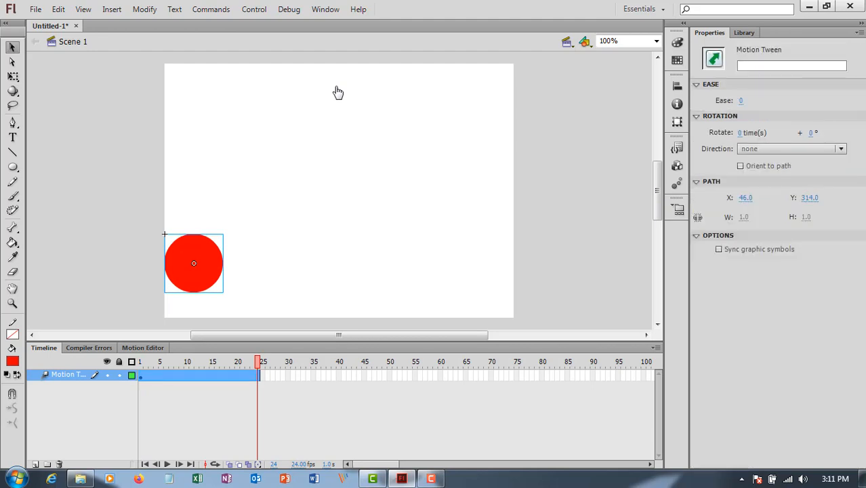
left_click_drag(194, 263, 474, 266)
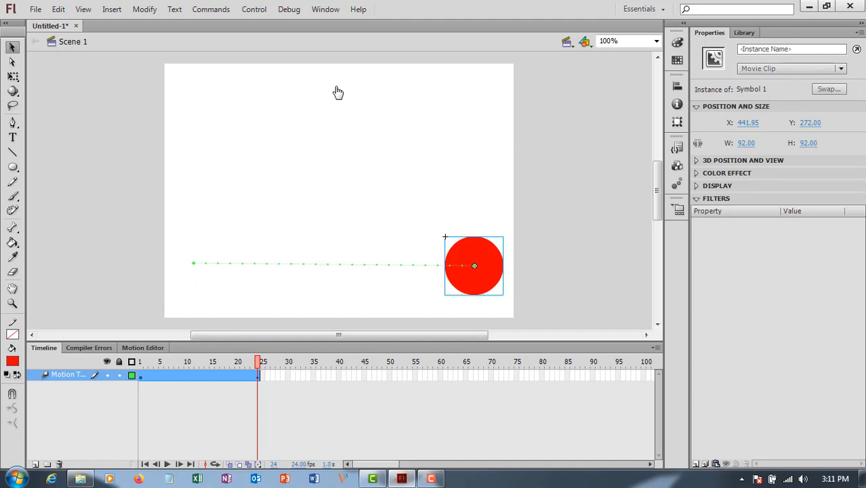
- Bend the middle of the circle's motion path upward into an arc and play the tween
left_click_drag(327, 264, 328, 238)
key("Return")
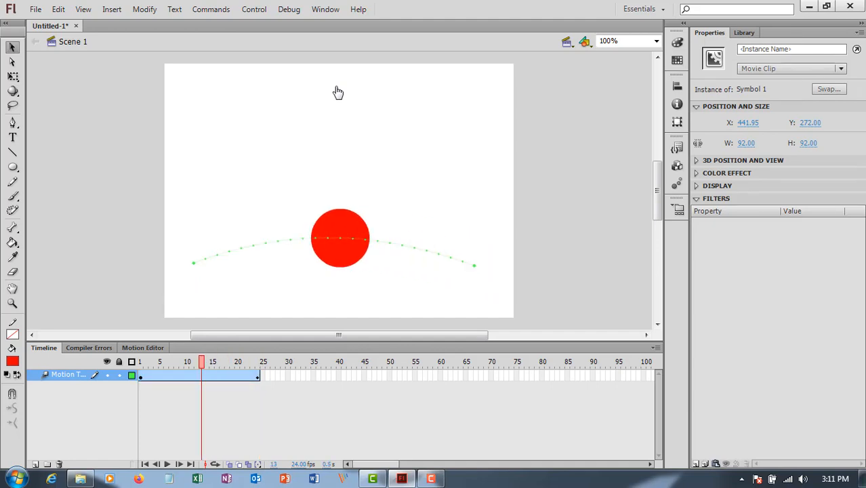
key("Return")
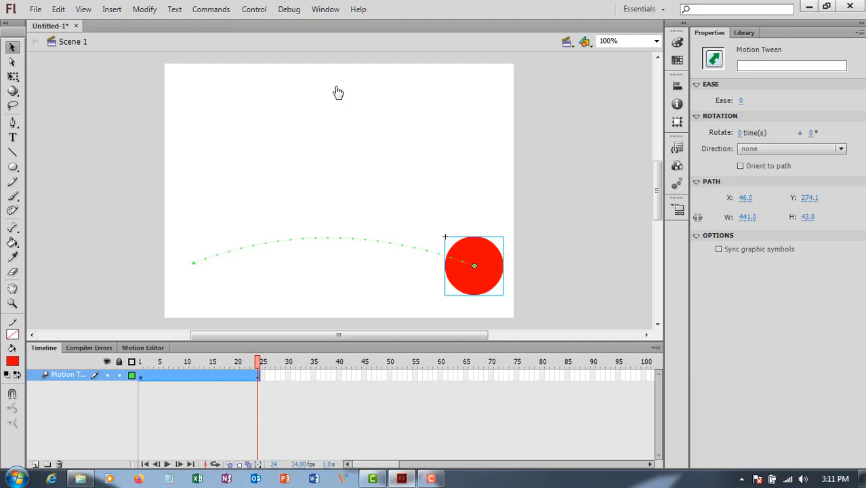
- Add a new layer named Karakter above the Motion Tween layer
left_click(36, 464)
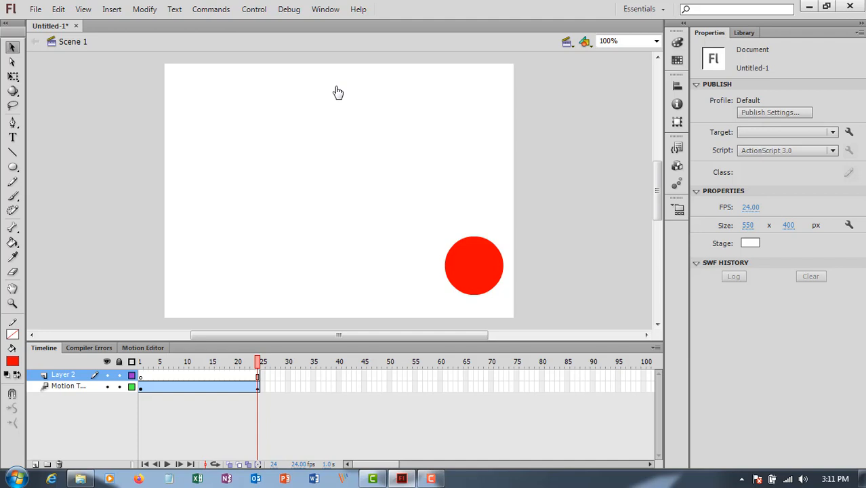
double_click(63, 375)
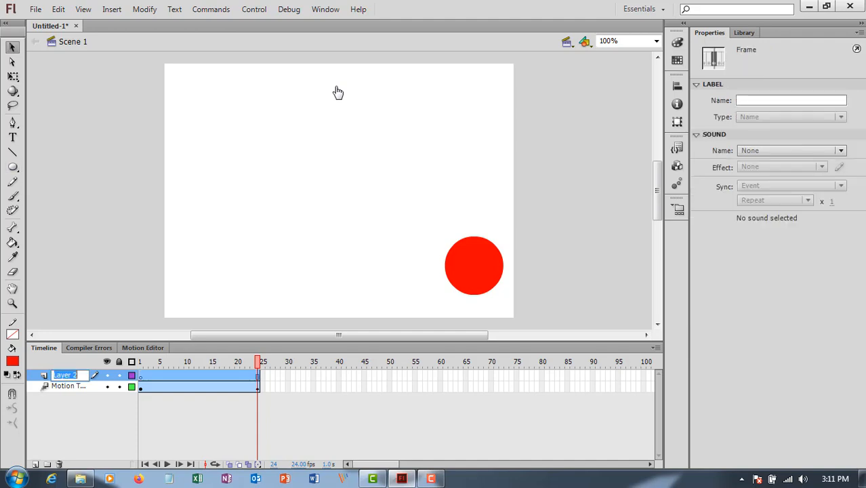
type("Karakter")
left_click(338, 92)
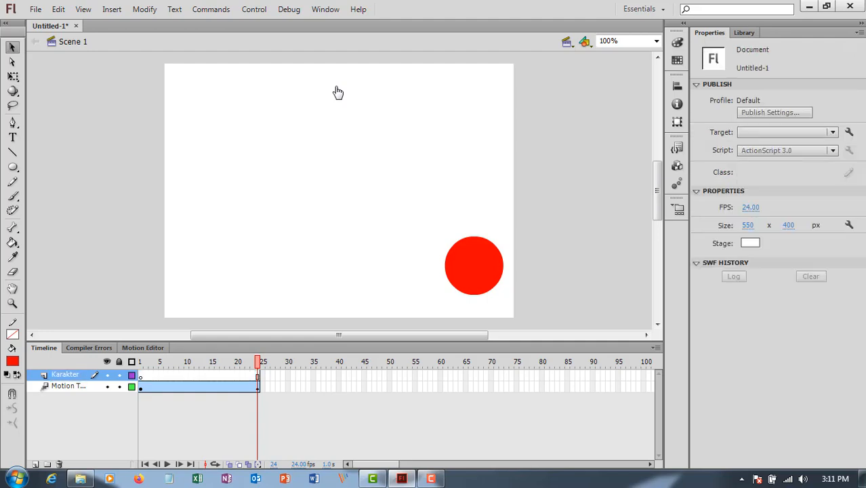
- Draw a red rectangle about 78 by 72 px near the stage's left edge on the Karakter layer
key("o")
left_click(13, 167)
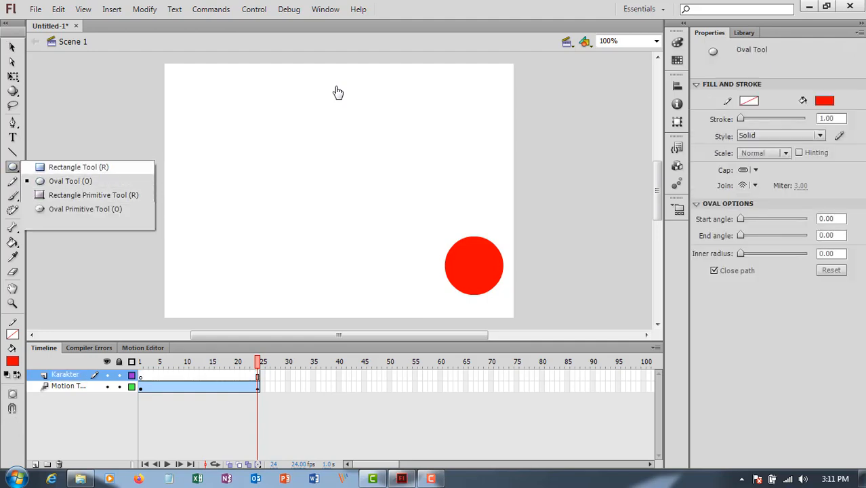
left_click(75, 167)
mouse_move(168, 143)
left_mouse_down()
mouse_move(195, 180)
mouse_move(218, 188)
left_mouse_up()
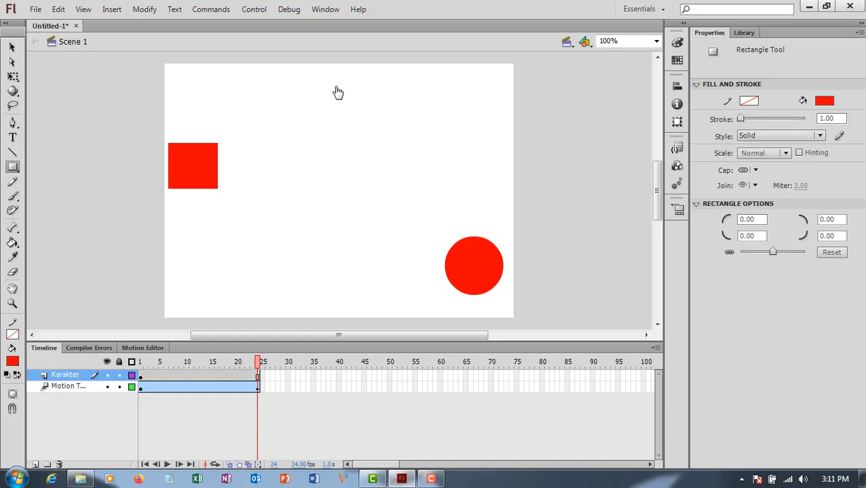
- Convert the red rectangle to a Graphic symbol named Symbol 2
left_click(12, 46)
mouse_move(139, 111)
left_mouse_down()
mouse_move(179, 162)
mouse_move(244, 211)
left_mouse_up()
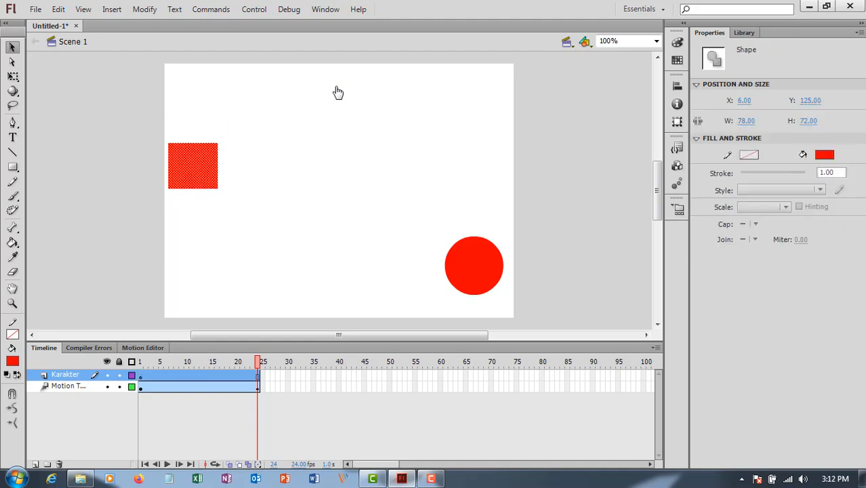
right_click(199, 164)
left_click(255, 446)
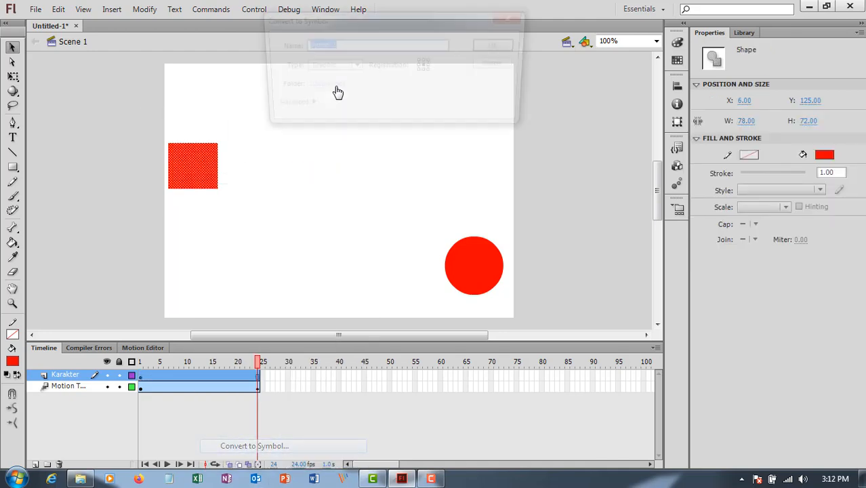
left_click(330, 66)
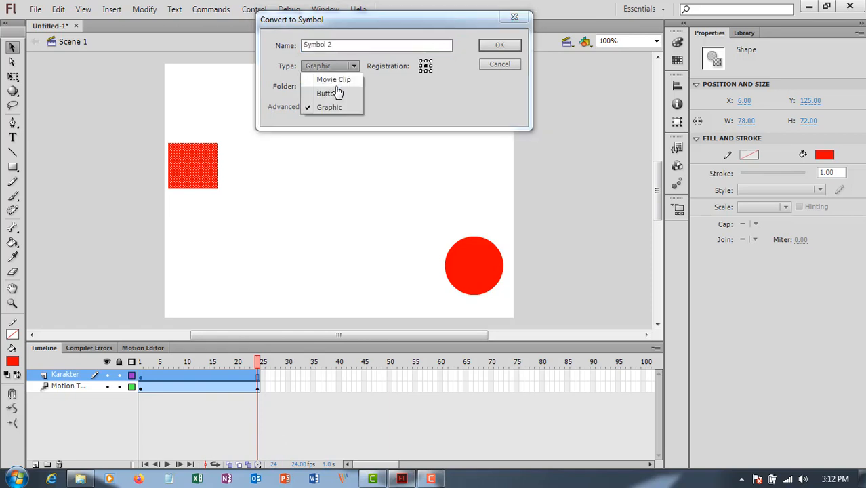
left_click(330, 107)
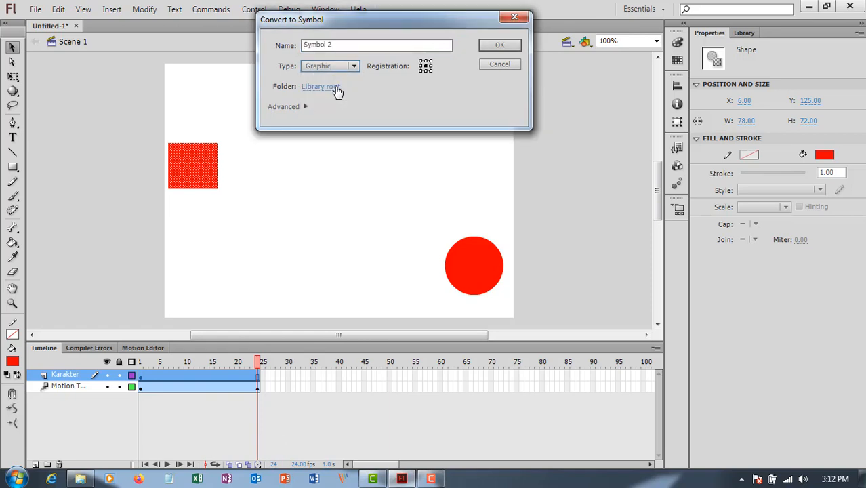
key("Return")
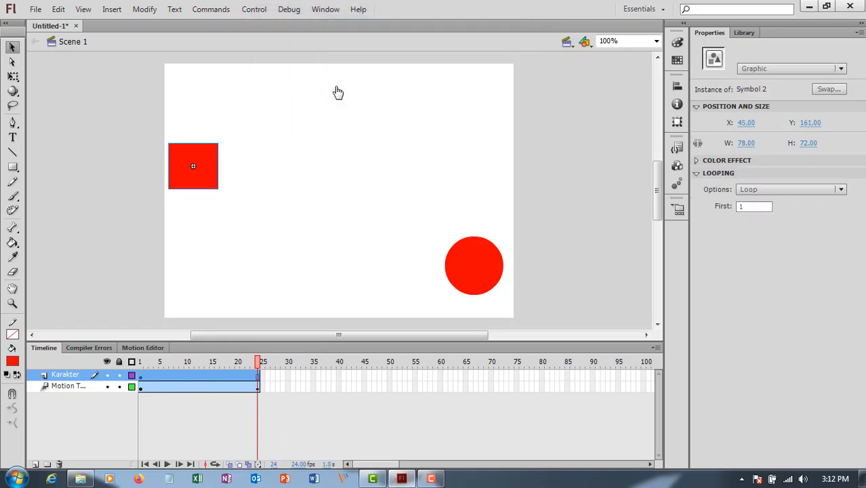
- Insert a keyframe at frame 24 of the Karakter layer
left_click(258, 375)
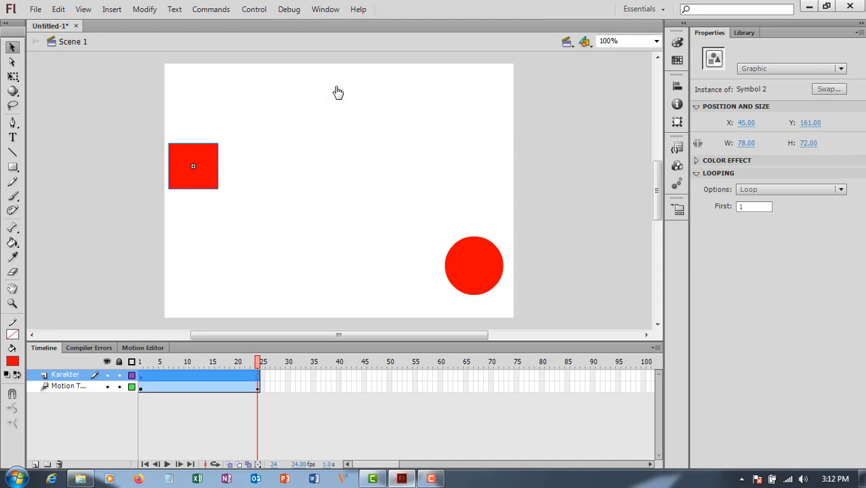
right_click(257, 375)
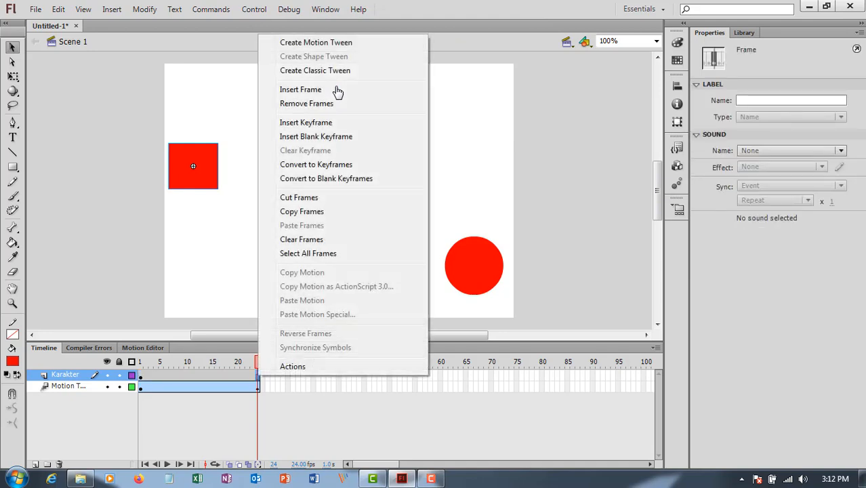
left_click(309, 123)
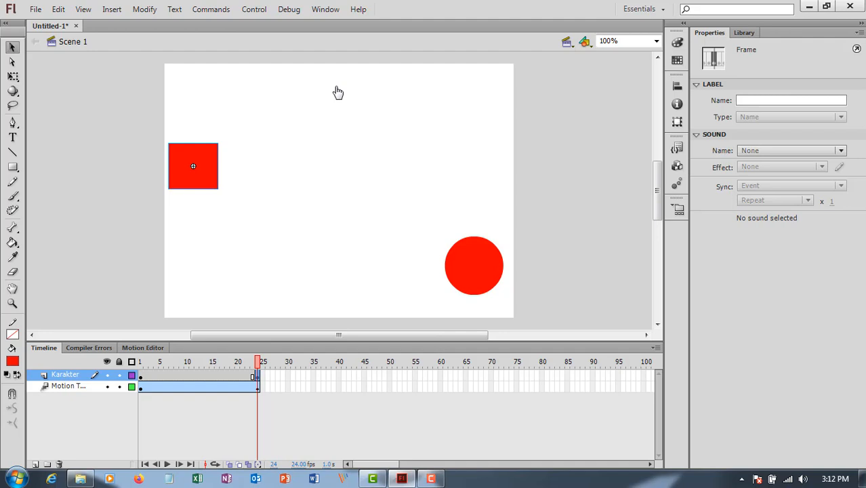
- Check the Karakter layer's first, middle and last frames, and hide the Motion Tween layer
left_click(197, 375)
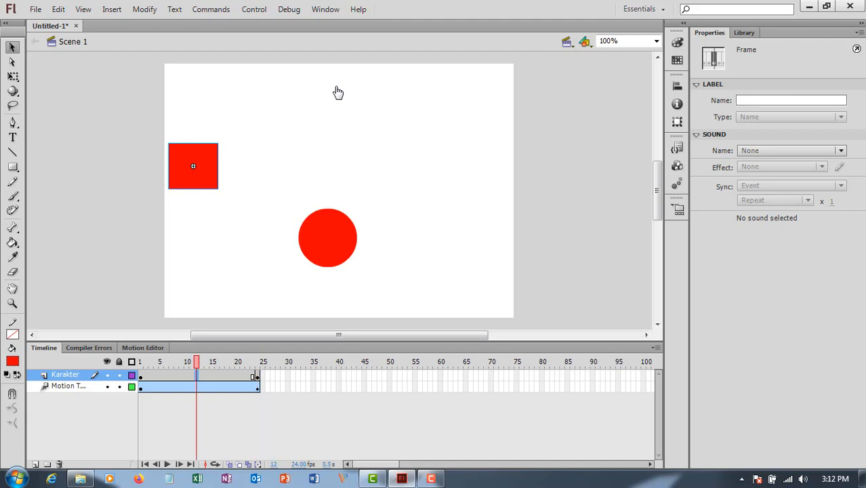
left_click(141, 376)
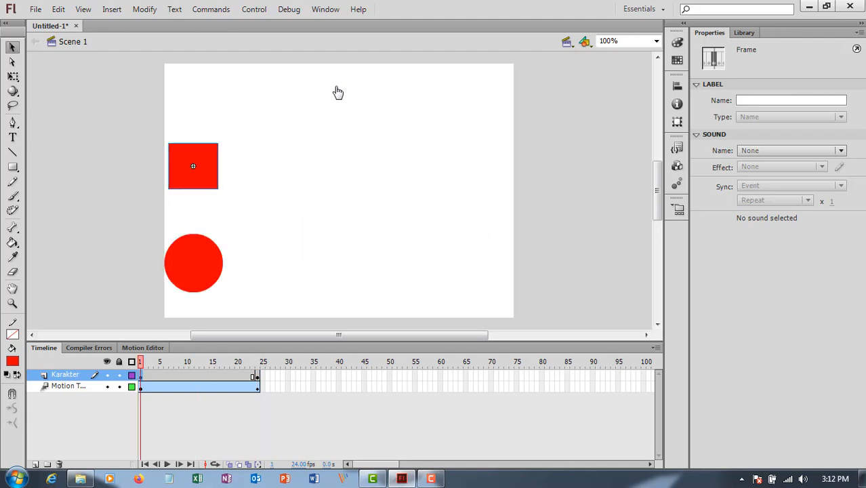
left_click(257, 376)
left_click(106, 386)
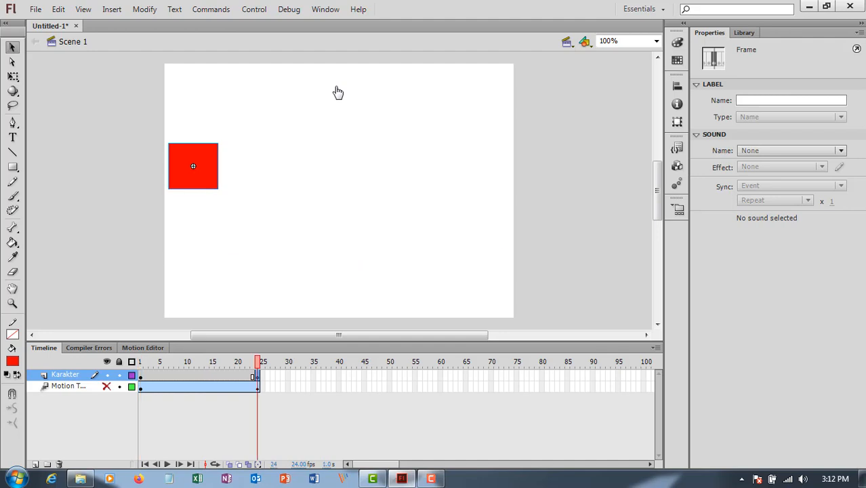
- Create a classic tween between the Karakter layer's keyframes at frames 1 and 24
left_click(201, 376)
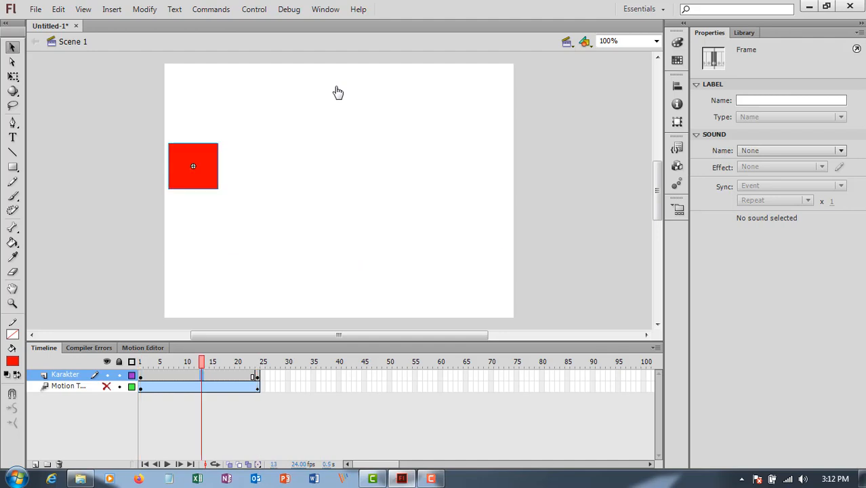
left_click(257, 376)
left_click(206, 376)
right_click(206, 377)
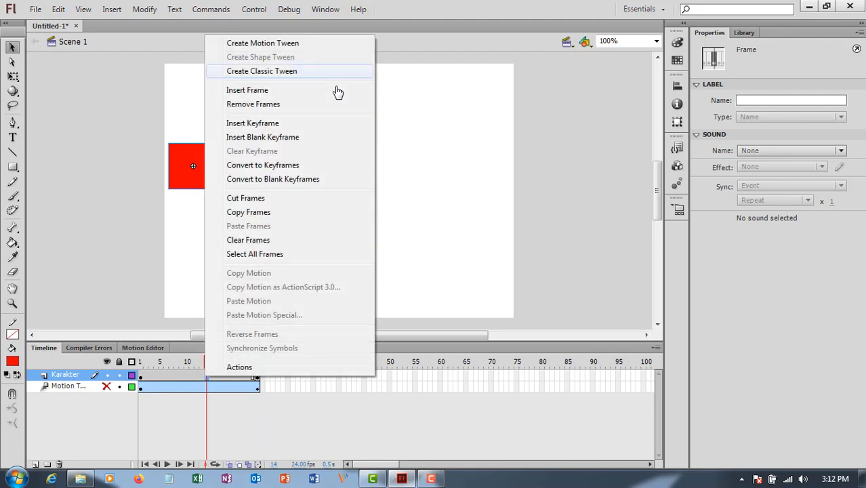
left_click(261, 71)
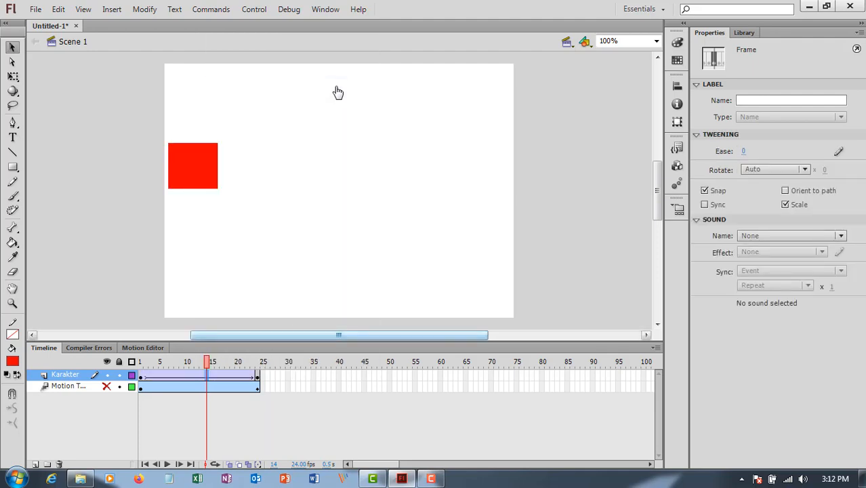
mouse_move(207, 362)
left_mouse_down()
mouse_move(171, 362)
mouse_move(197, 362)
left_mouse_up()
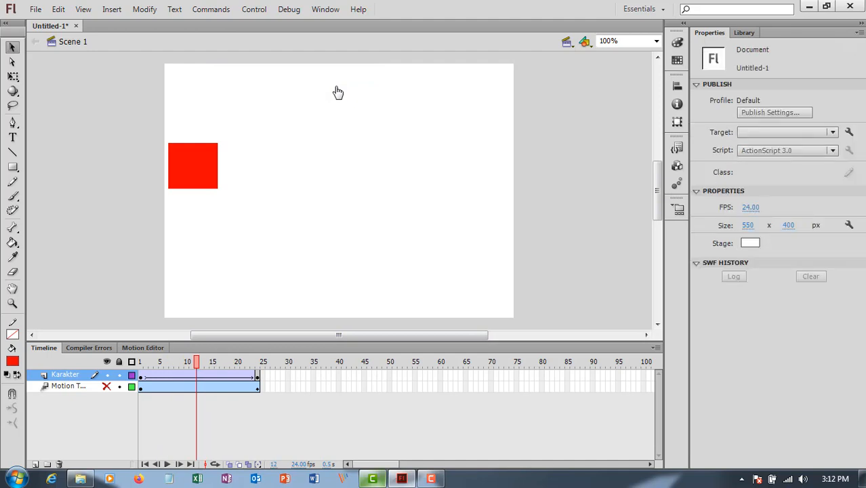
left_click(432, 479)
left_click(433, 479)
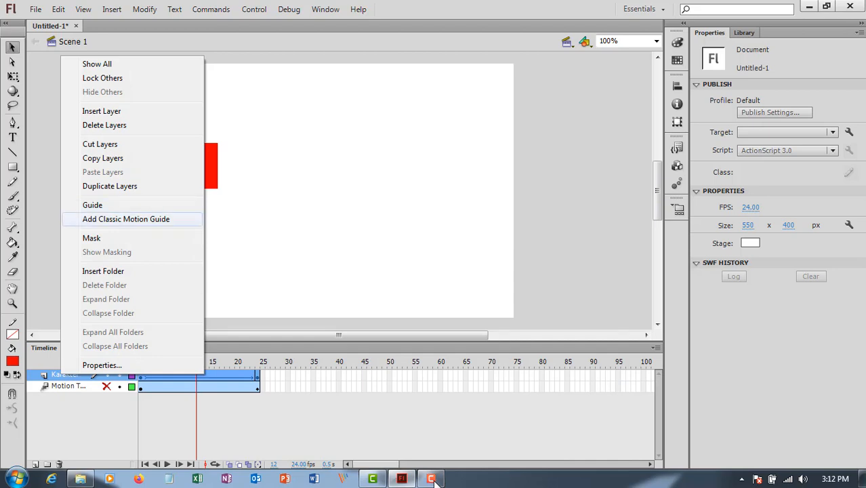
- Add a classic motion guide layer to the Karakter layer and make the guide layer active
left_click(126, 219)
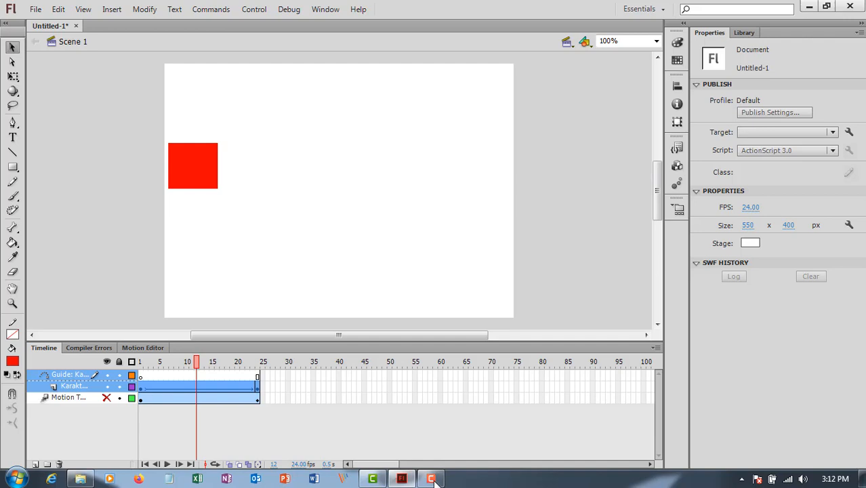
left_click(70, 375)
left_click(74, 386)
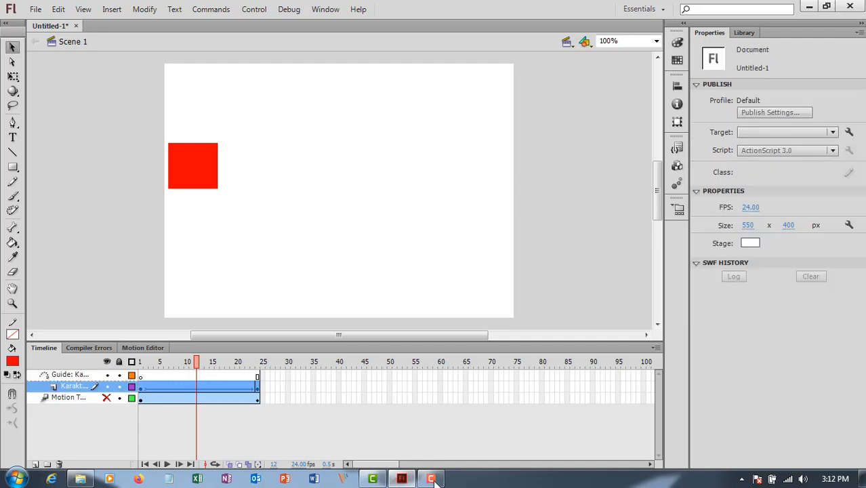
left_click(69, 375)
left_click(74, 386)
left_click(70, 375)
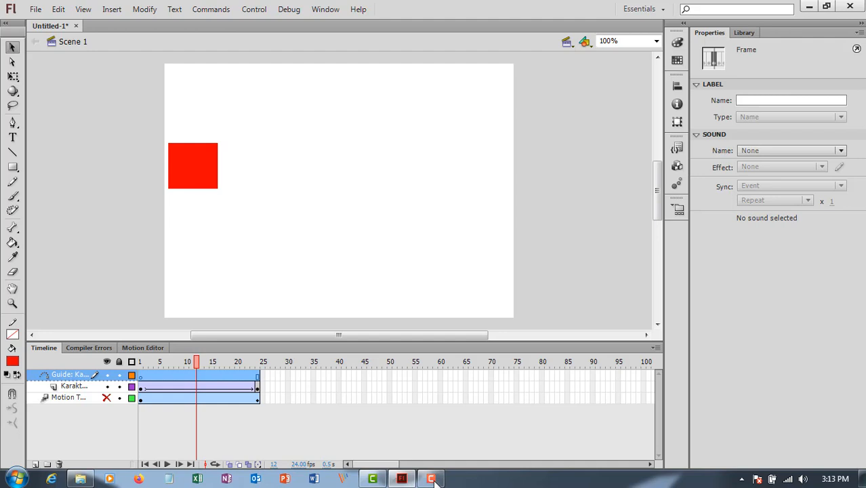
- On frame 1 of the guide layer, draw a freehand wavy path with the Pencil tool from the rectangle's center across the stage
left_click(140, 376)
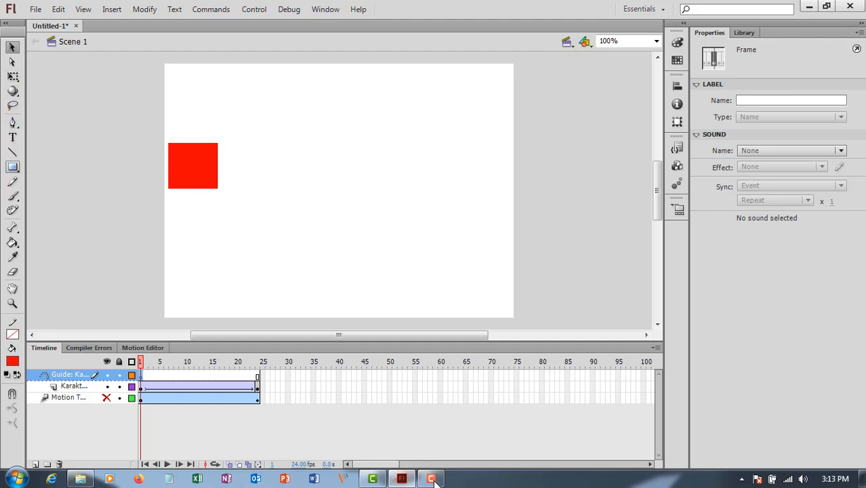
left_click(13, 181)
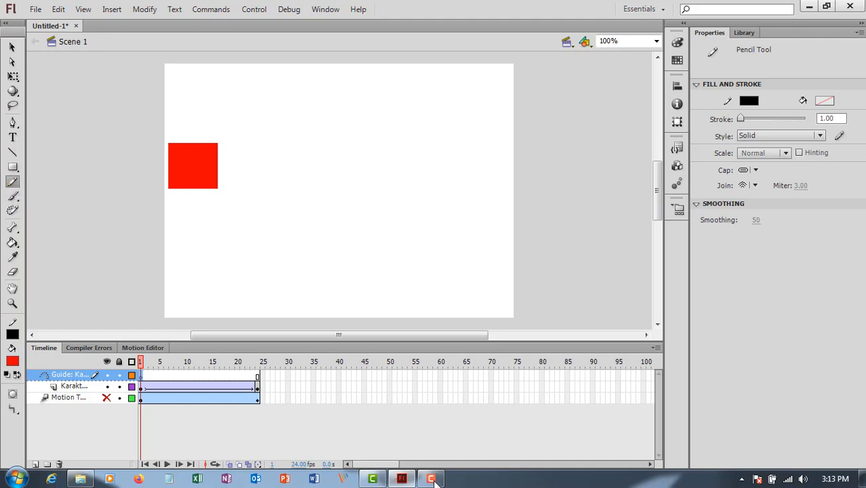
mouse_move(192, 165)
left_mouse_down()
mouse_move(194, 218)
mouse_move(230, 256)
mouse_move(253, 258)
mouse_move(284, 186)
mouse_move(288, 122)
mouse_move(314, 150)
mouse_move(334, 222)
mouse_move(363, 192)
mouse_move(364, 140)
mouse_move(380, 127)
mouse_move(411, 253)
mouse_move(440, 239)
mouse_move(443, 178)
mouse_move(457, 167)
mouse_move(463, 180)
mouse_move(477, 179)
left_mouse_up()
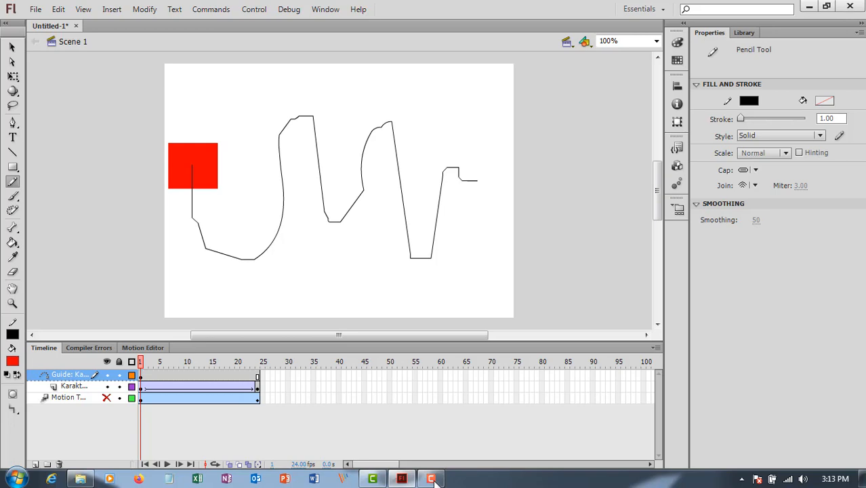
- At frame 24 of the Karakter layer, move the rectangle so its center snaps to the far end of the guide path
left_click(141, 388)
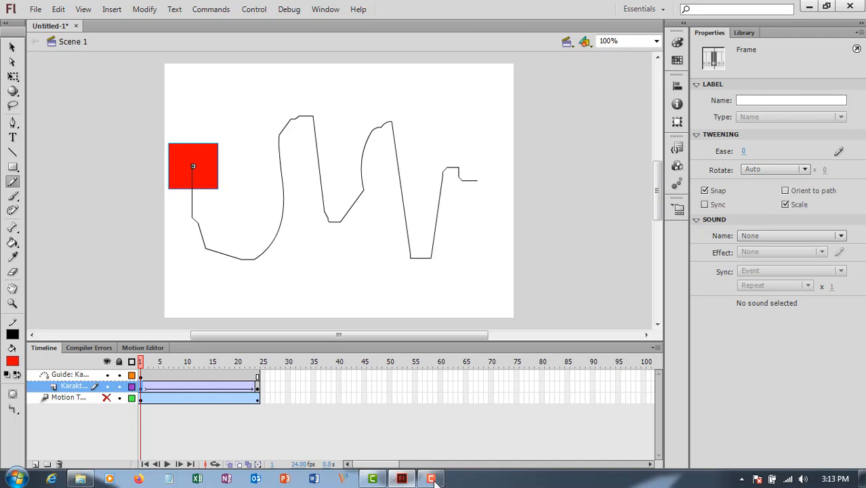
key("Return")
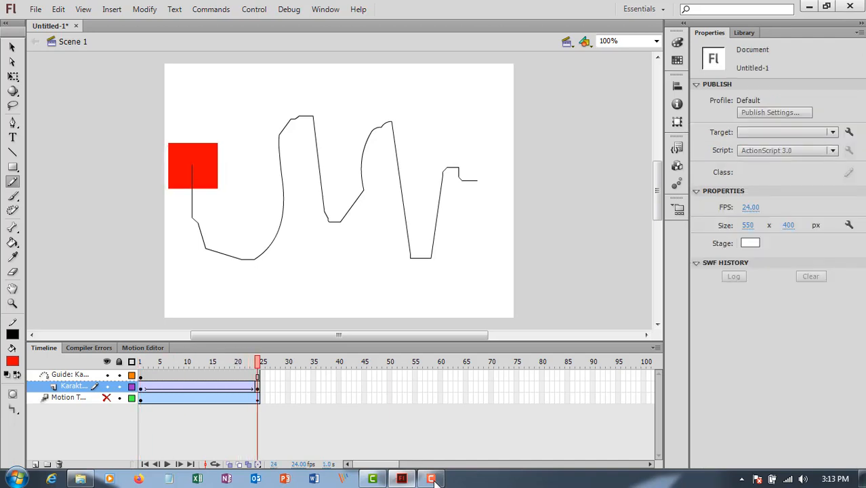
key("v")
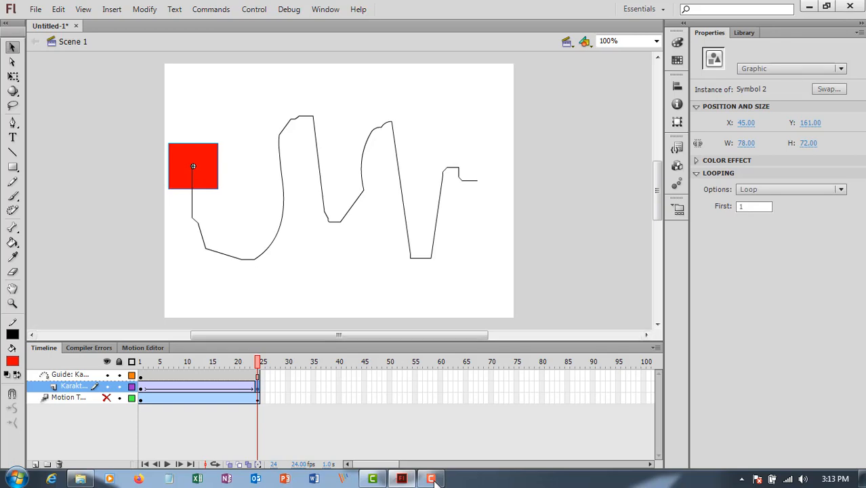
left_click_drag(193, 166, 477, 181)
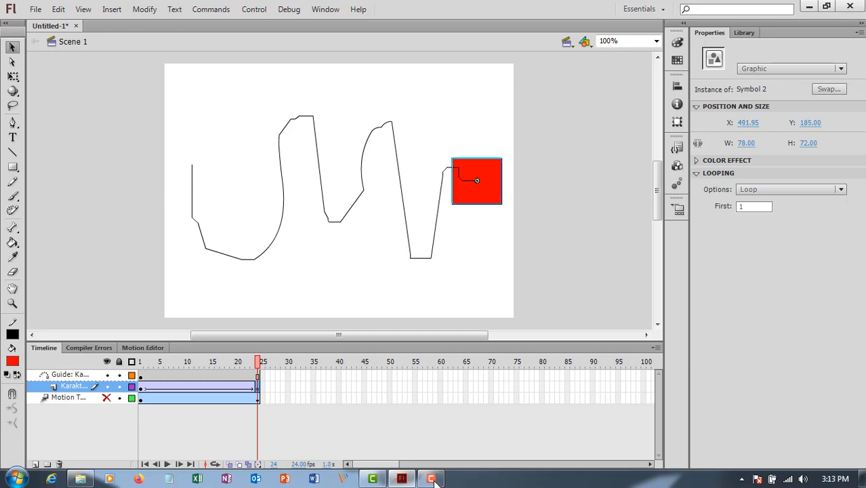
left_click_drag(477, 180, 477, 181)
- Preview the guided animation on the timeline and set the document's frame rate to 12 fps
left_click(167, 464)
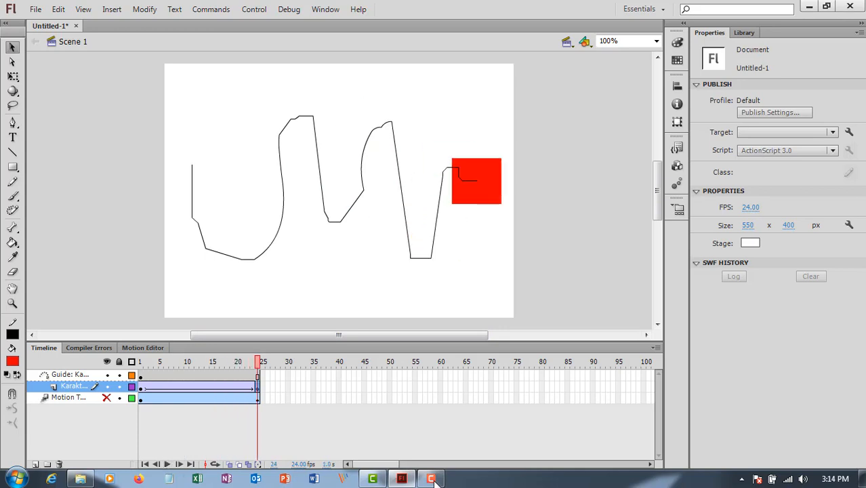
type("12")
key("Return")
key("Return")
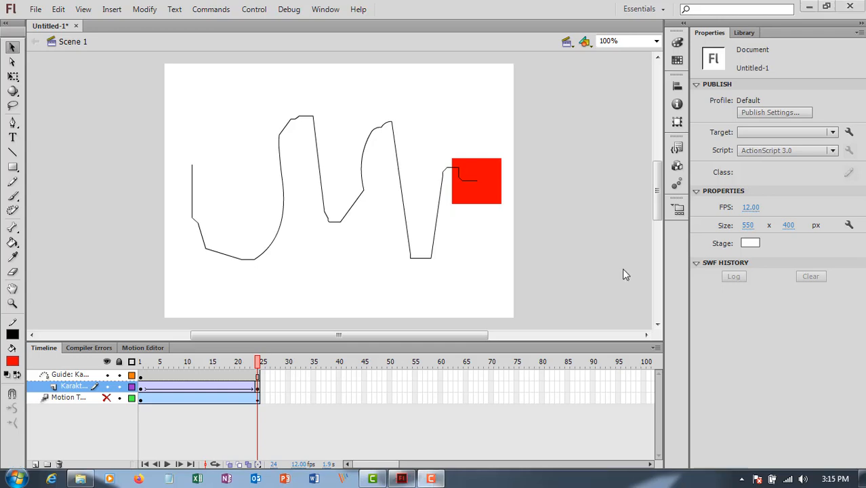
- Show the hidden Motion Tween layer and play both animations from frame 1
left_click(106, 398)
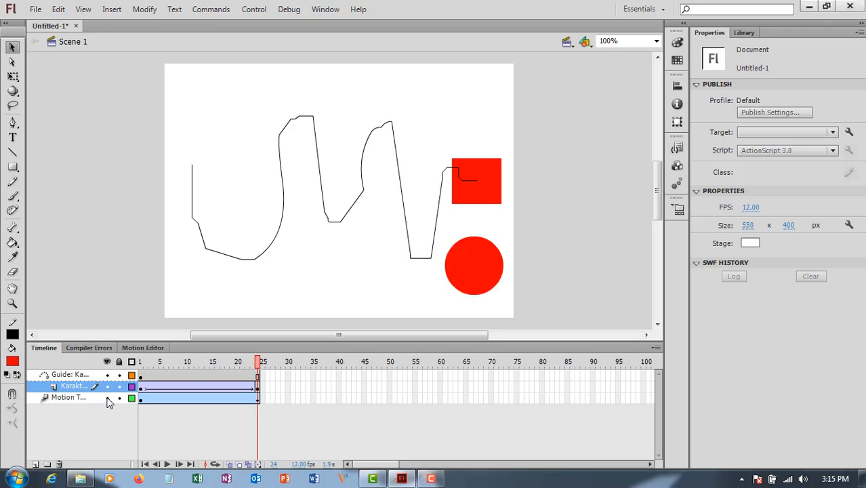
key("comma")
key("comma")
key("comma")
key("comma")
key("comma")
key("comma")
key("comma")
key("comma")
key("comma")
key("comma")
key("comma")
key("comma")
key("comma")
key("comma")
key("comma")
key("comma")
key("comma")
key("comma")
key("comma")
key("comma")
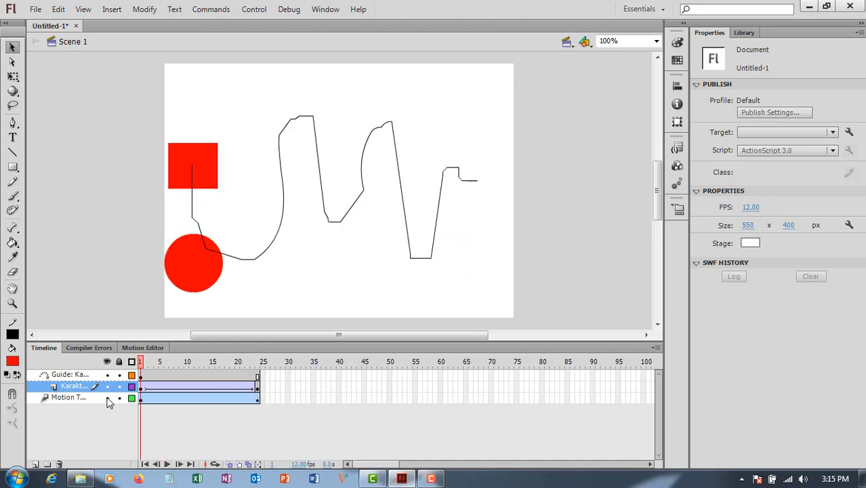
key("Return")
- Compare the circle's motion path with the rectangle's guide path, test the movie, and close the preview
left_click(108, 402)
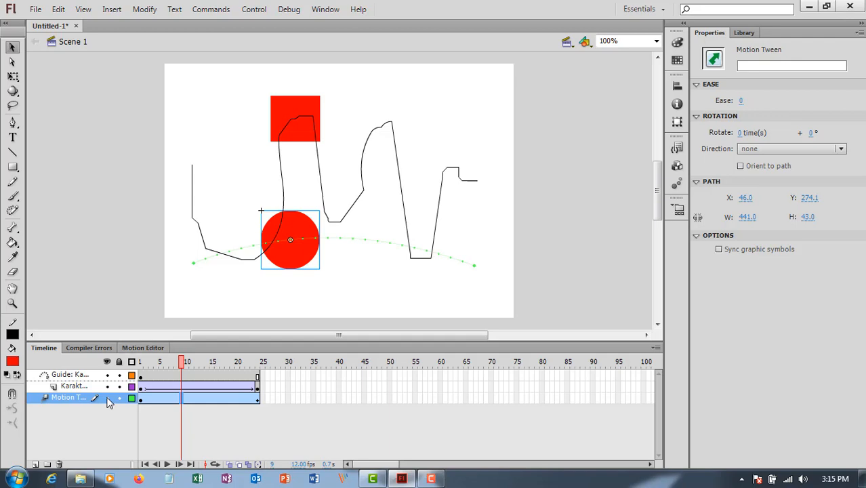
left_click(109, 402)
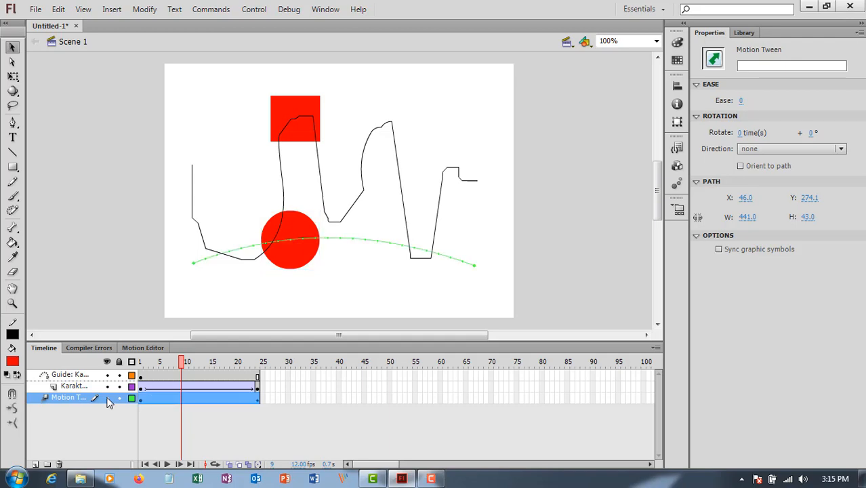
key("ctrl+z")
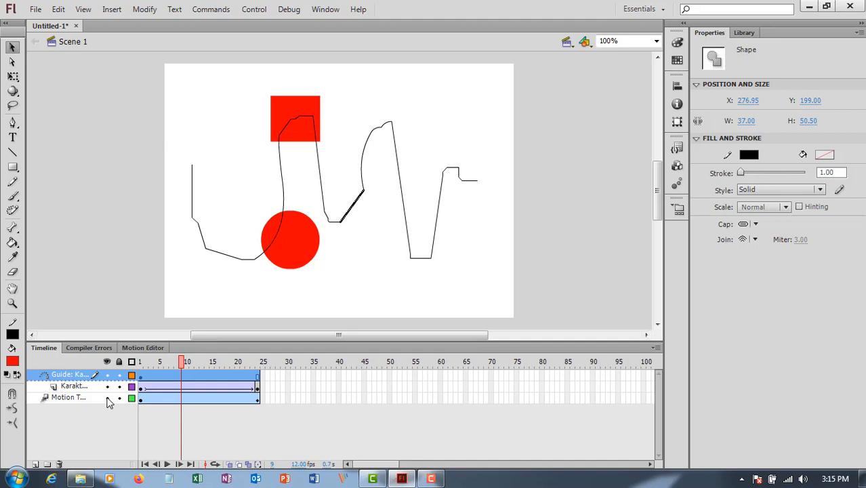
left_click(109, 399)
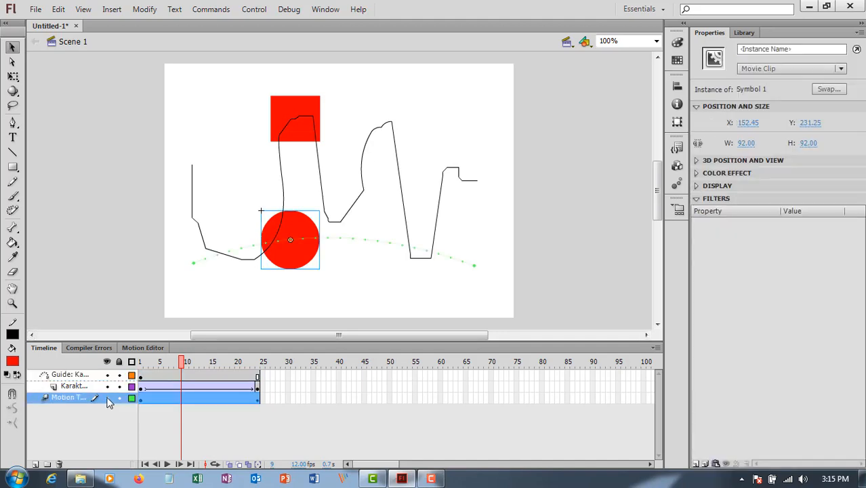
key("ctrl+Return")
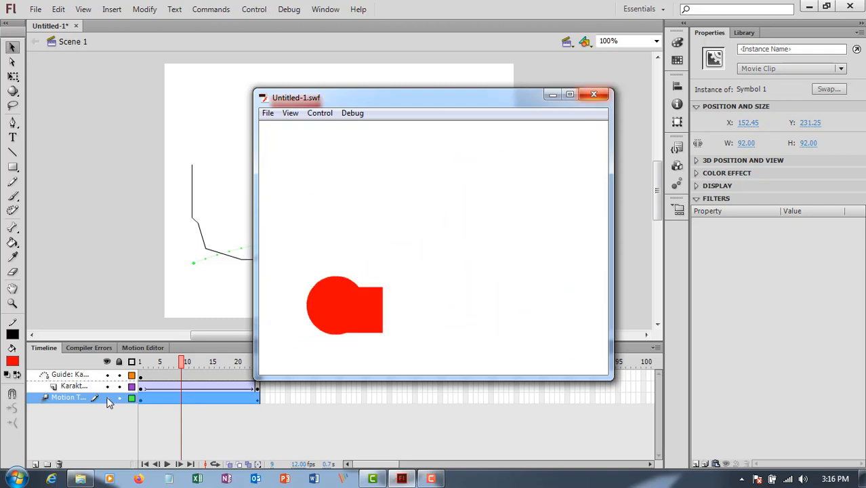
key("ctrl+w")
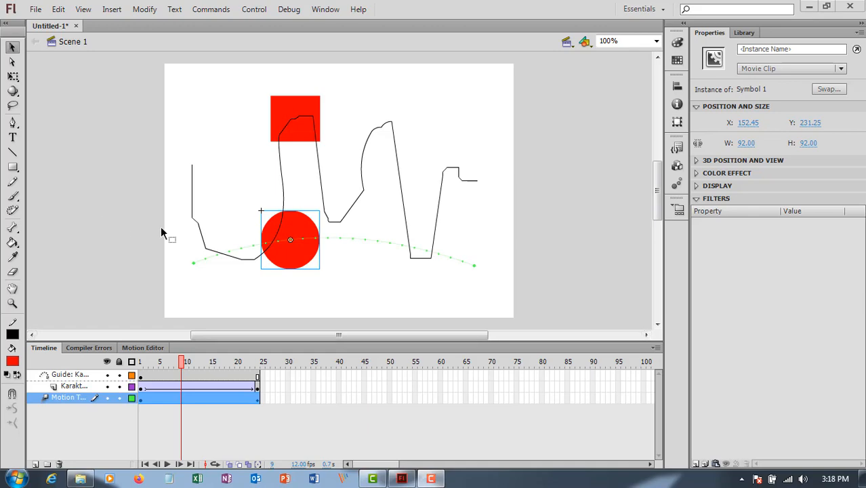
- Create a new ActionScript 3.0 document of 550 by 400 px at 24 fps
left_click(86, 156)
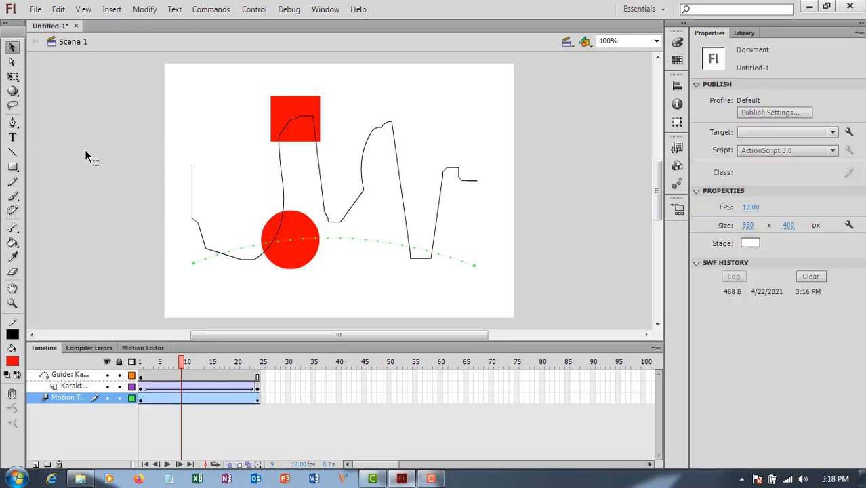
key("ctrl+n")
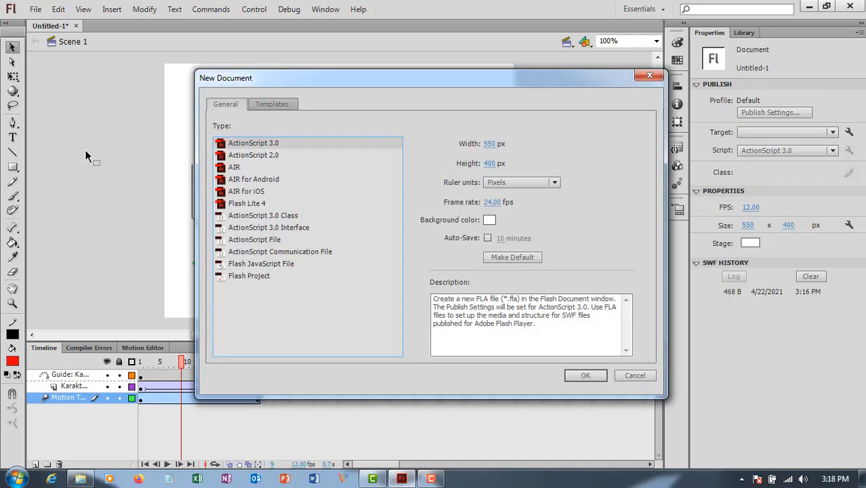
key("Return")
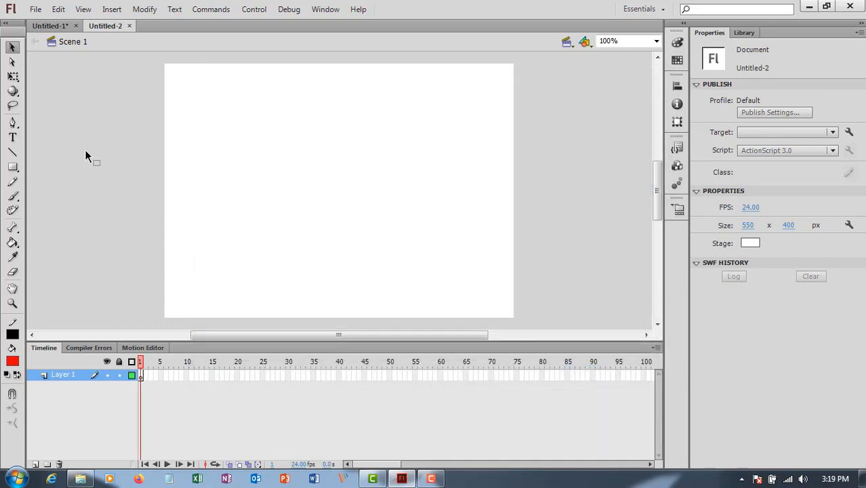
- Draw a red circle about 79 px wide with a black outline near the middle of the stage using the Oval tool
key("r")
key("r")
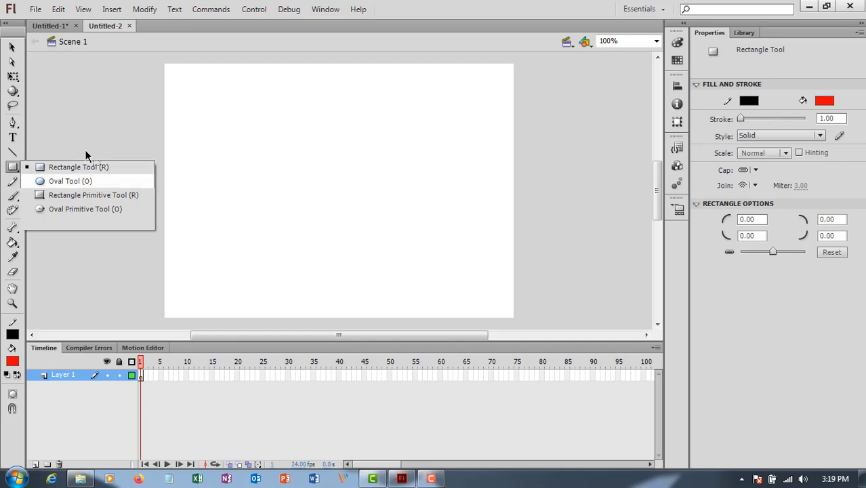
key("o")
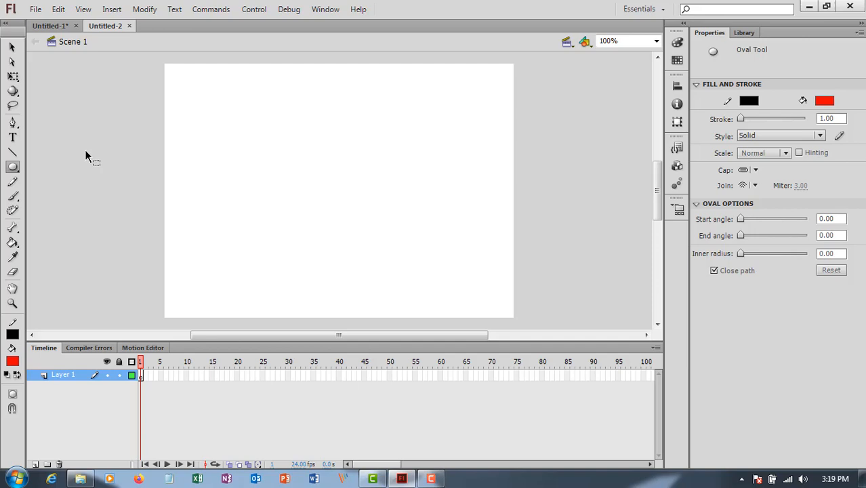
left_click_drag(292, 175, 342, 224)
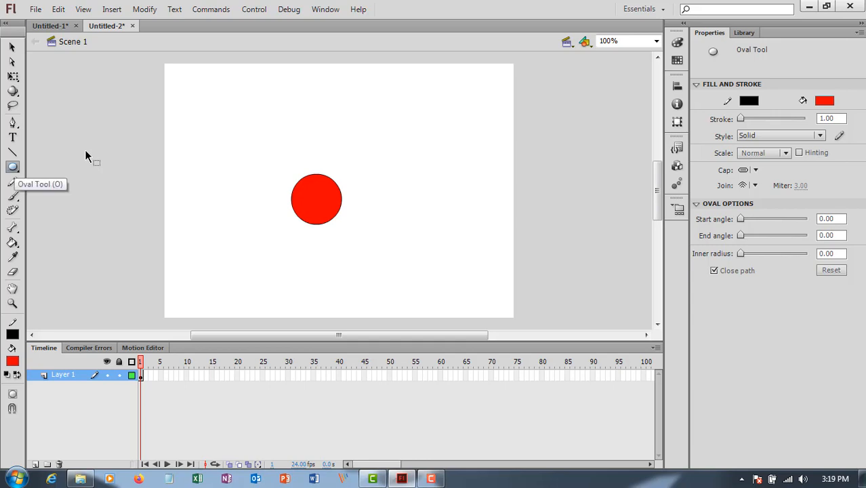
left_click(13, 167)
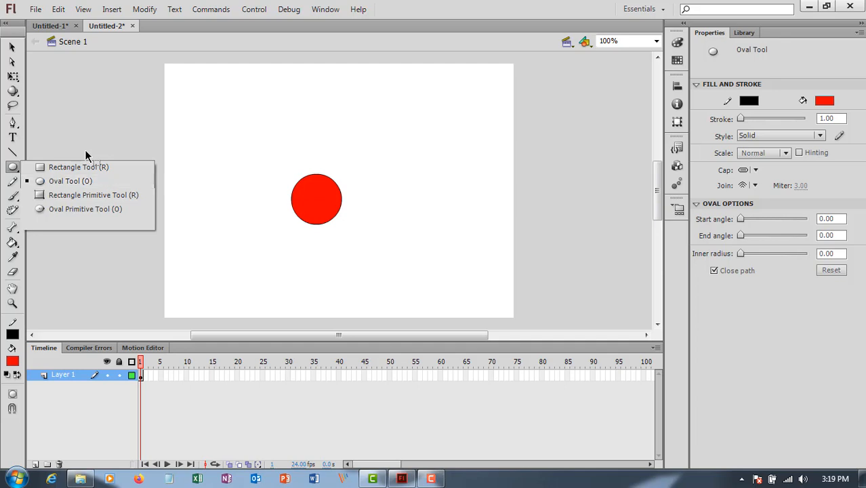
left_click(67, 181)
left_click(13, 166)
left_click(86, 156)
- Rename Layer 1 as point
key("Tab")
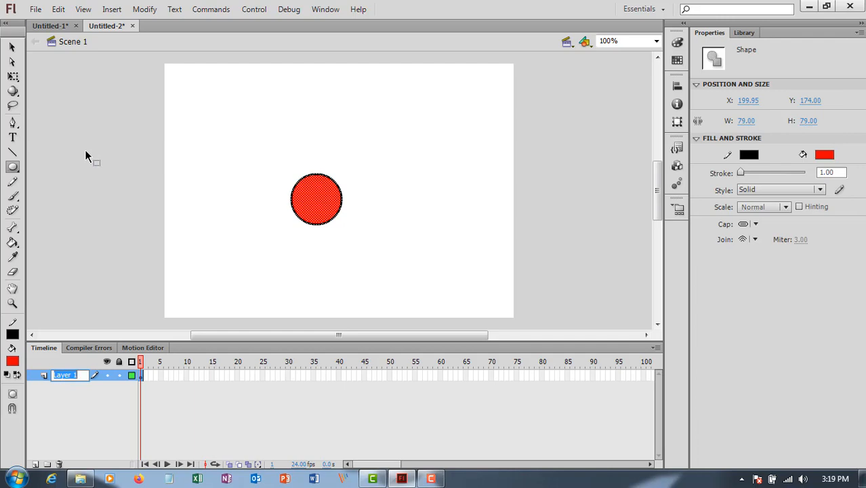
type("point")
left_click(86, 157)
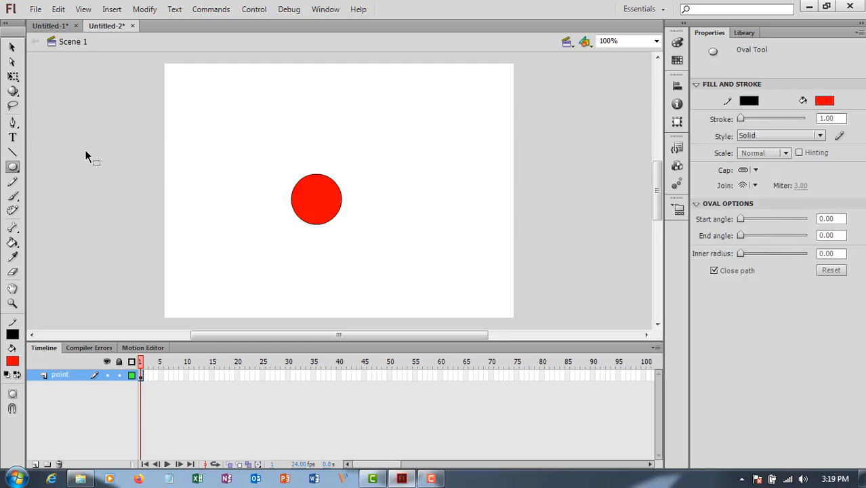
- Copy the point layer and paste the copy above it
right_click(62, 375)
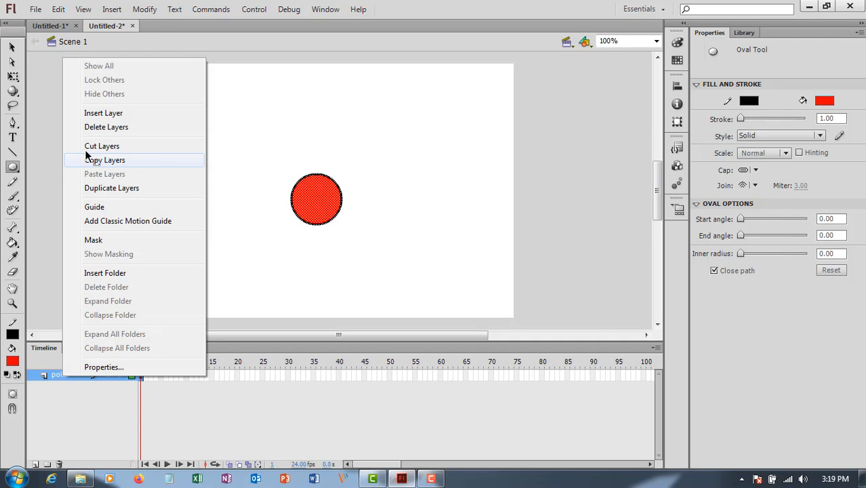
left_click(86, 158)
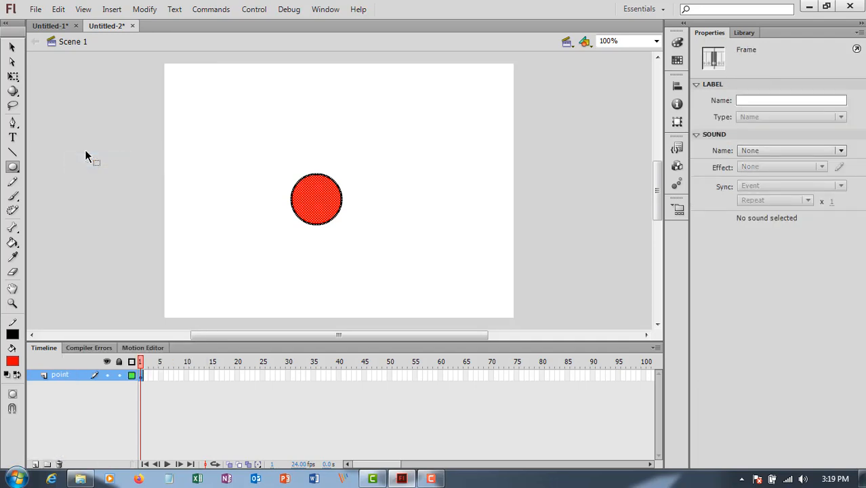
right_click(60, 374)
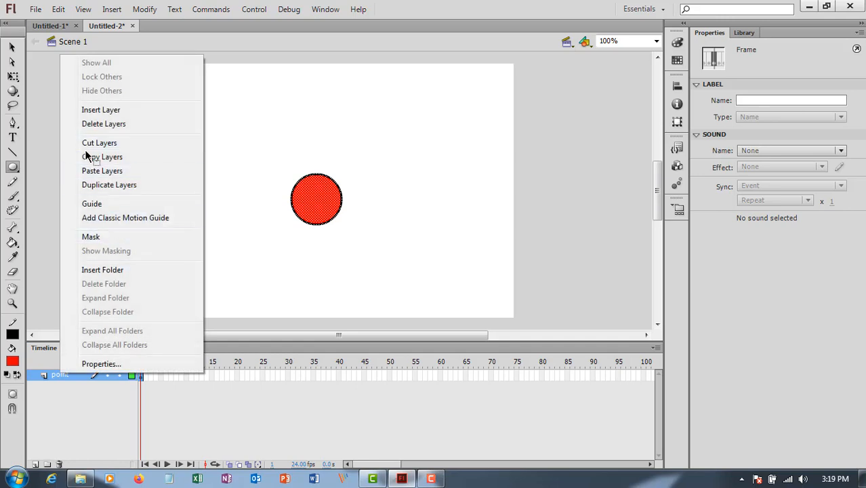
left_click(102, 171)
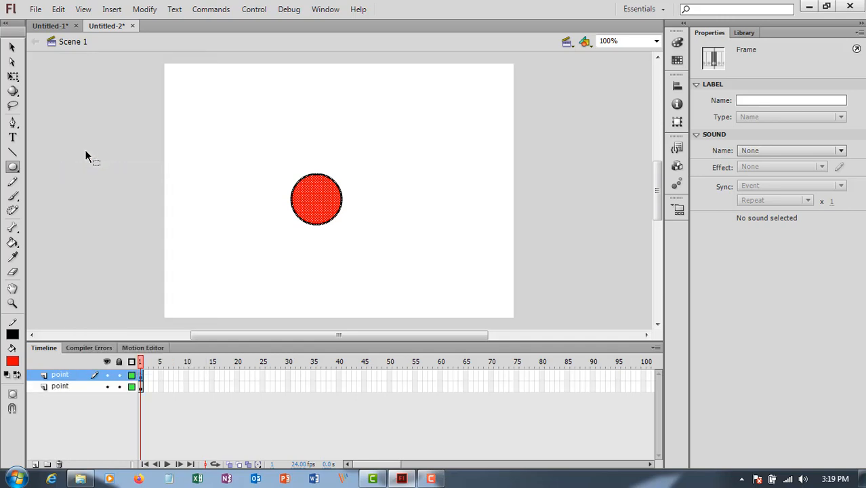
- Move the copied circle on the upper point layer to about X 308, Y 217, and select its fill
left_click(12, 47)
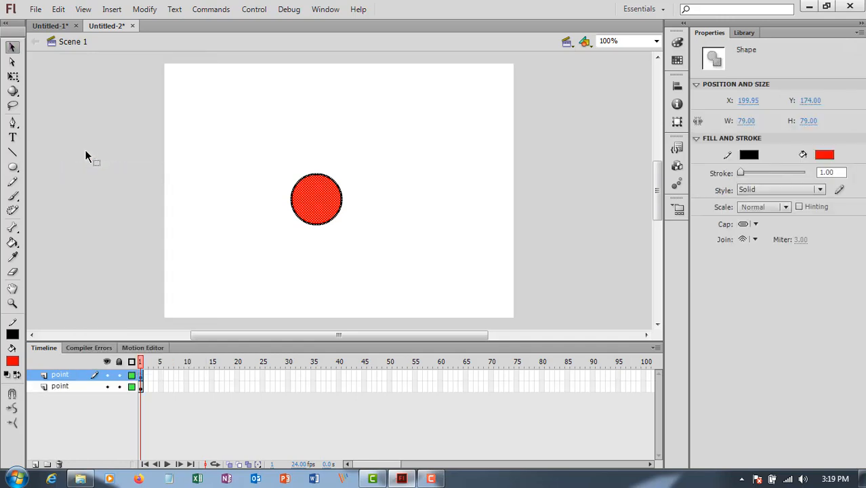
left_click_drag(316, 200, 385, 226)
left_click(85, 156)
left_click(385, 226)
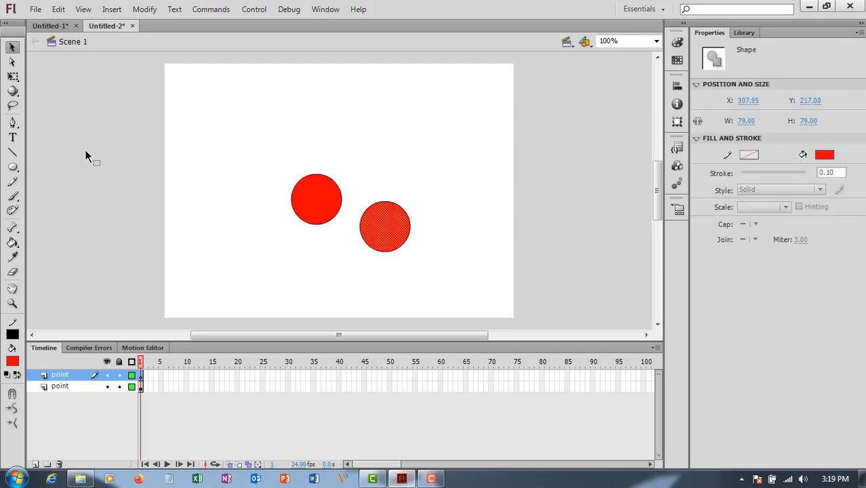
- Fill the copied circle with green (#00FF00) and scale the whole circle down to about 44 px wide
left_click(824, 155)
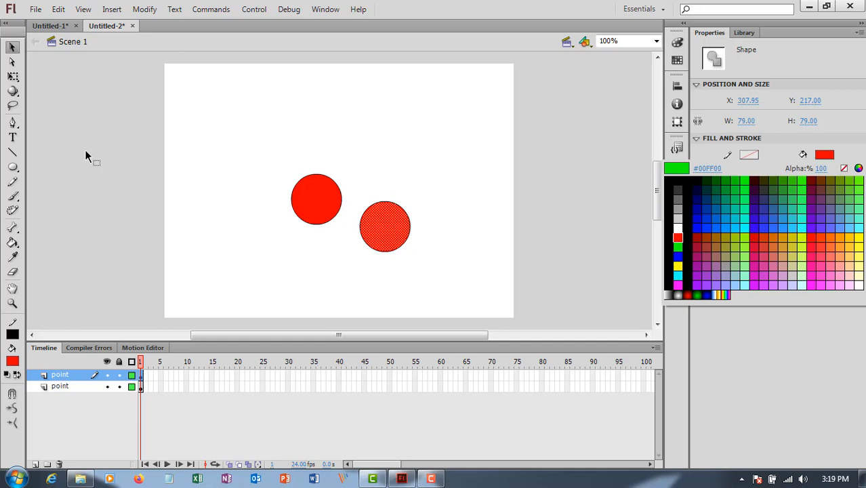
left_click(678, 249)
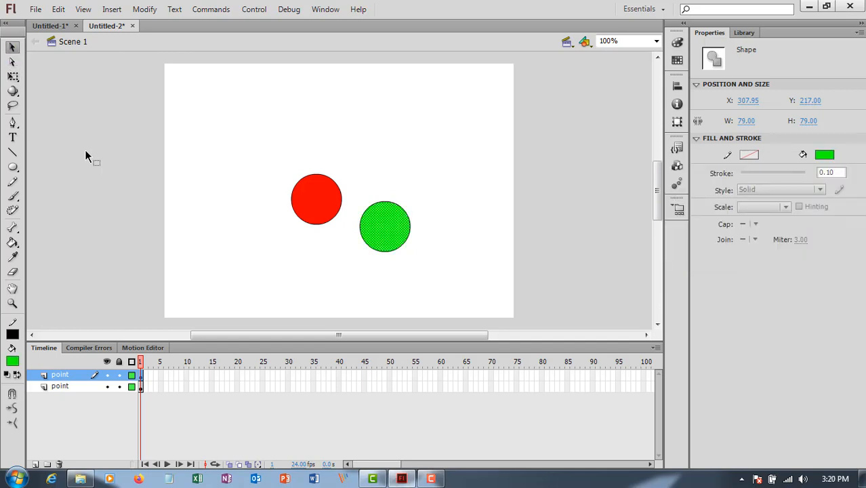
left_click_drag(353, 189, 429, 265)
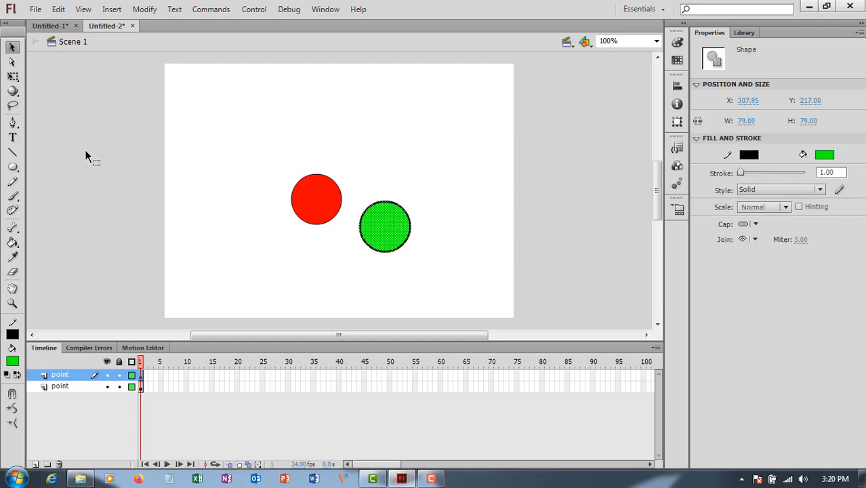
key("q")
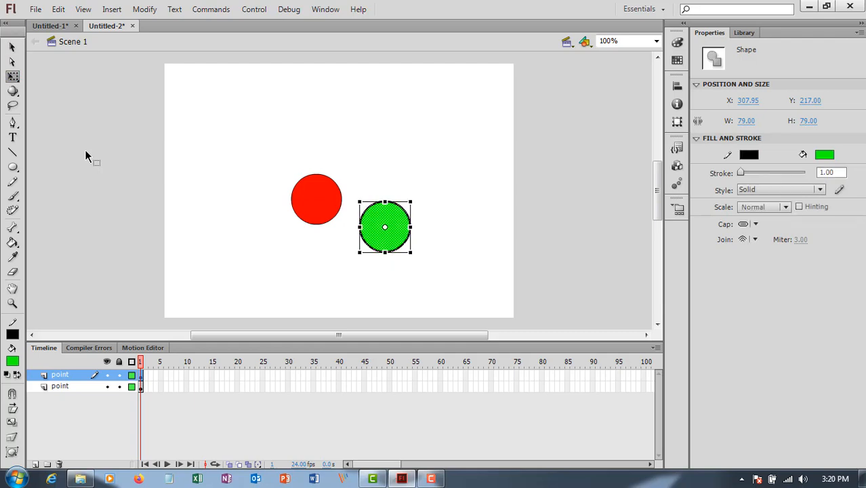
left_click_drag(411, 202, 389, 222)
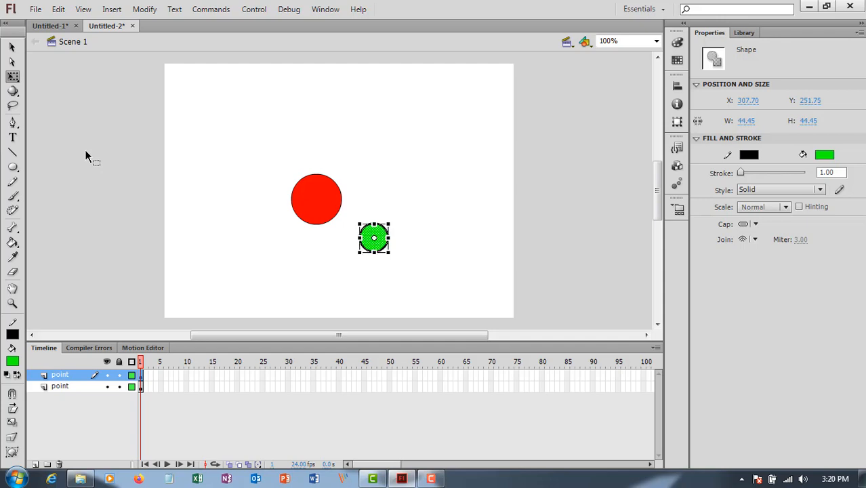
left_click(85, 156)
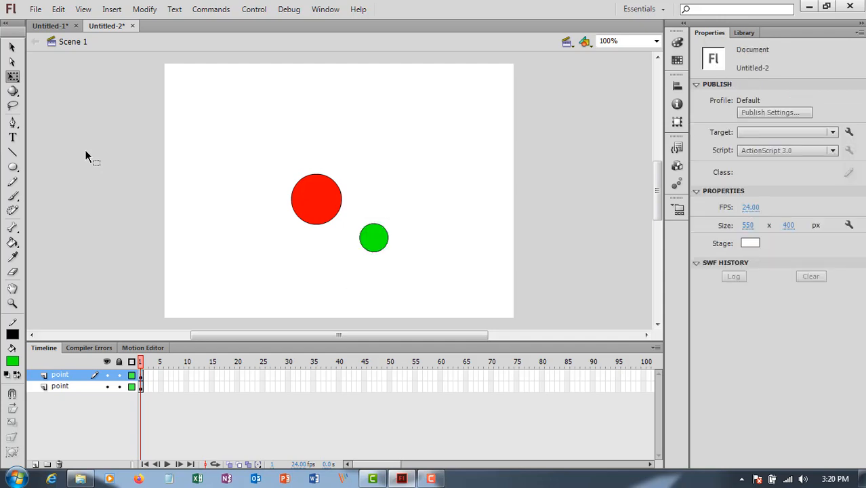
key("ctrl+z")
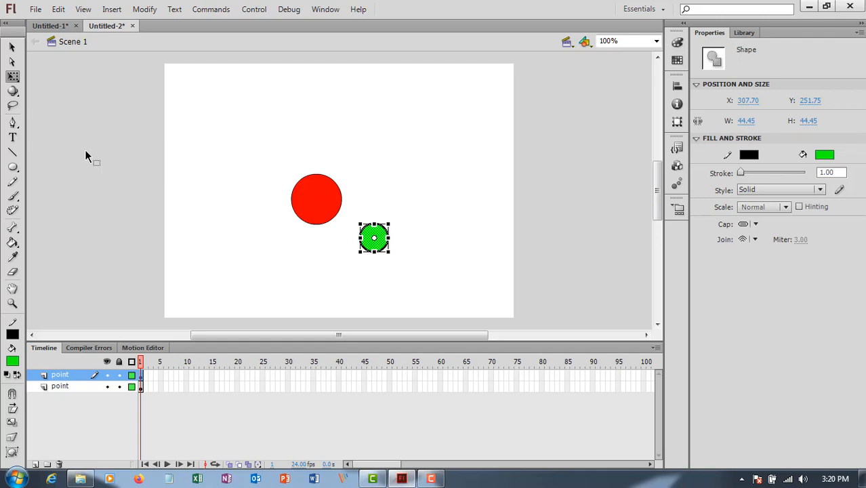
- Rename the upper point layer as point1
double_click(61, 375)
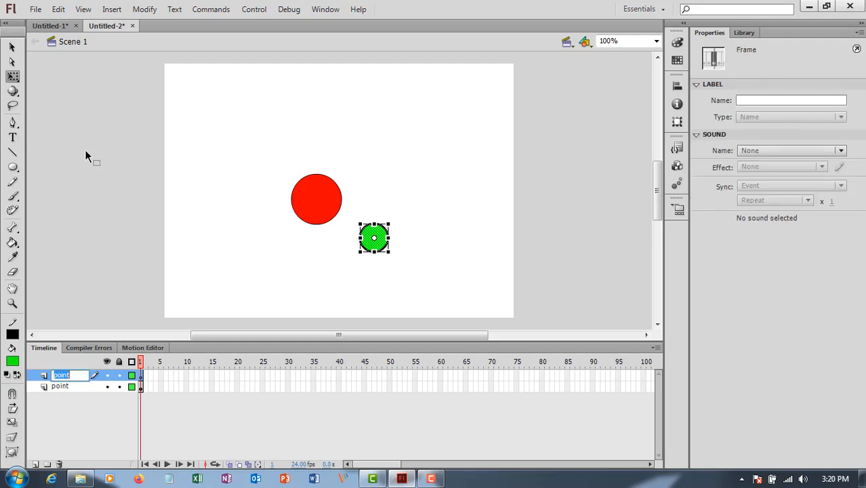
left_click(70, 375)
type("1")
key("Return")
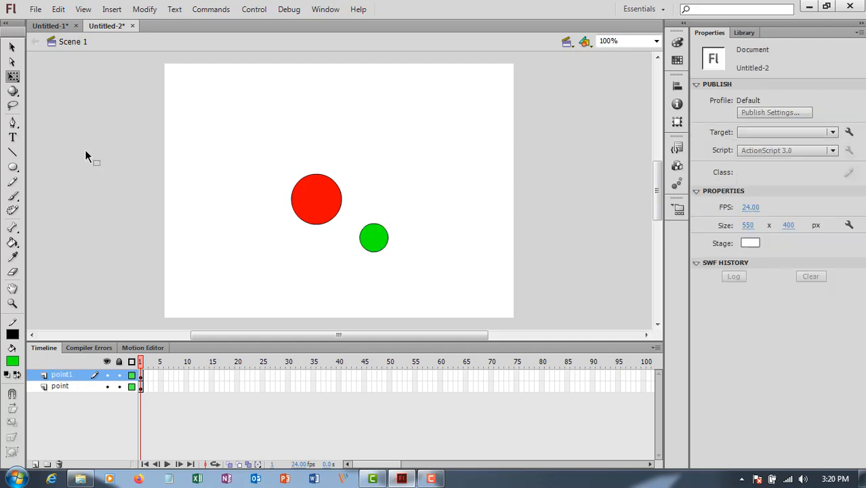
- Copy the point1 layer and paste the copy above it
right_click(61, 375)
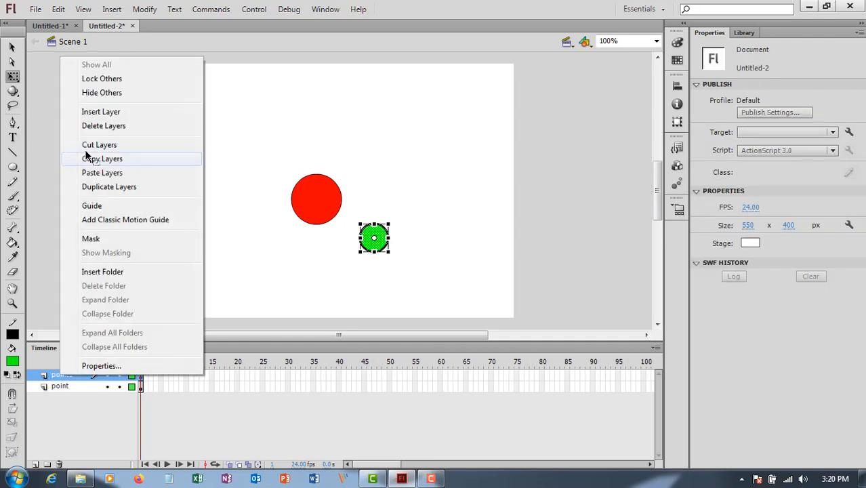
left_click(87, 157)
right_click(61, 374)
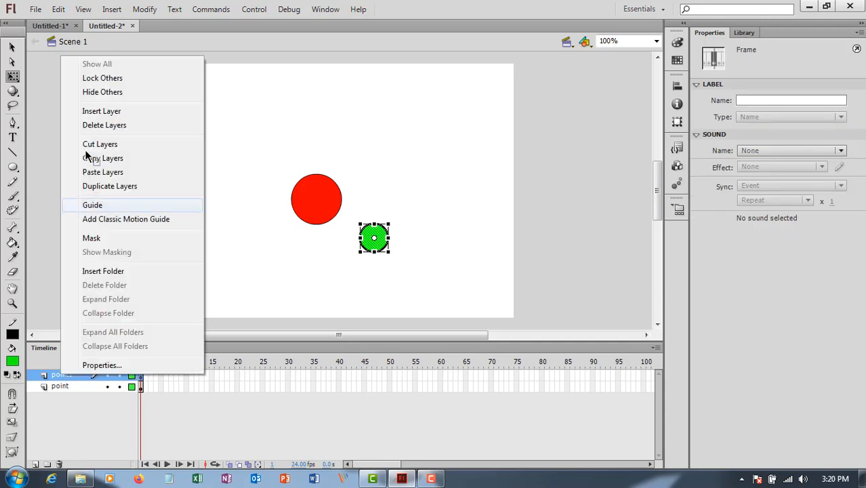
left_click(102, 172)
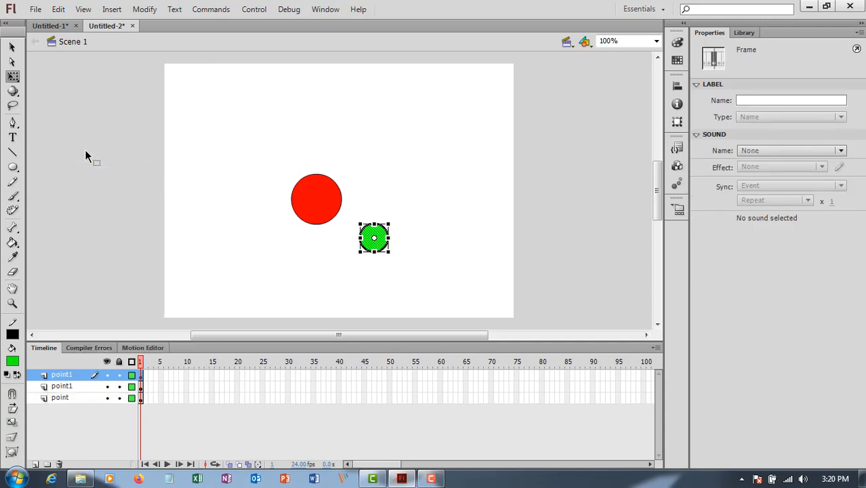
- Rename the topmost point1 layer as point2
double_click(61, 375)
left_click(74, 375)
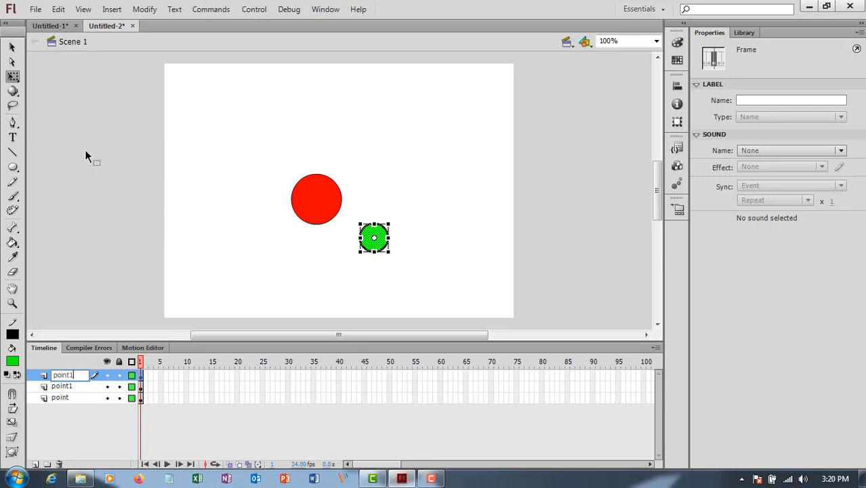
key("BackSpace")
type("2")
left_click(86, 155)
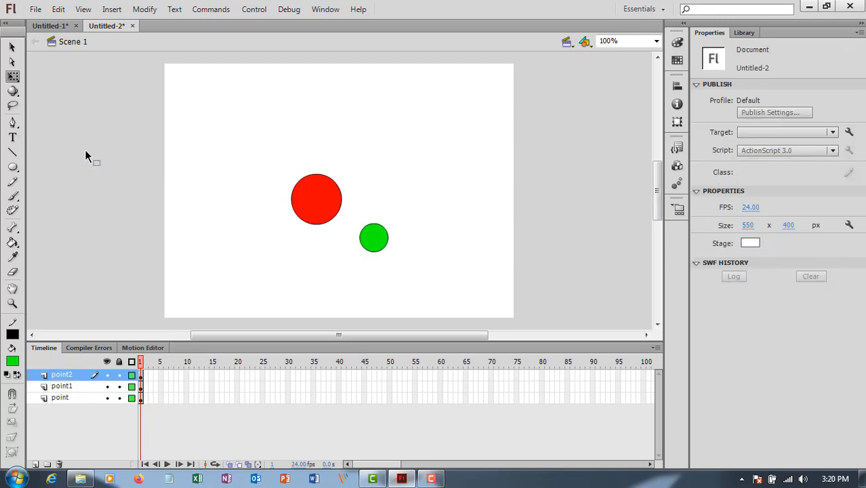
- Move the circle on the point2 layer horizontally to the other side of the red circle, at about X 128, Y 252
key("ctrl+z")
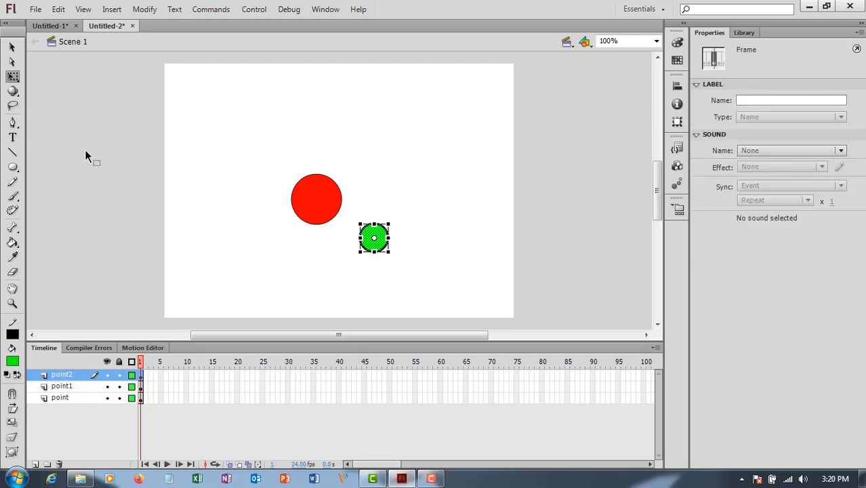
left_click_drag(375, 244, 259, 244)
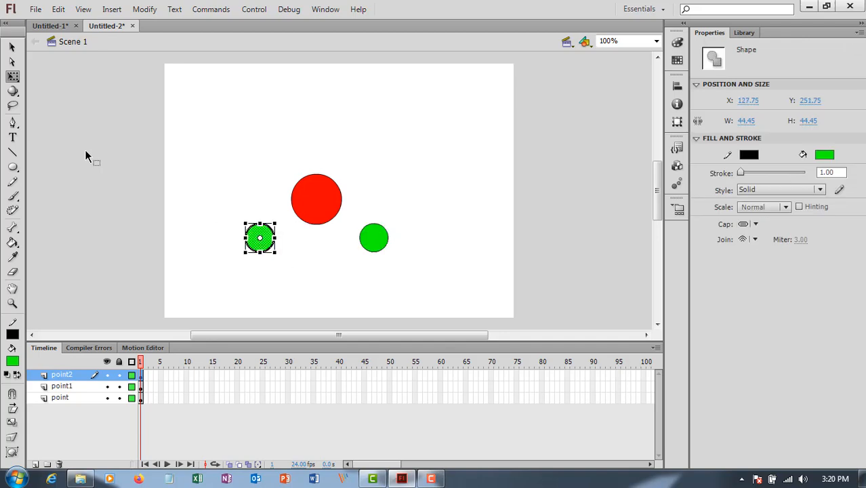
left_click(86, 156)
- Change the fill of the circle on the point2 layer to yellow (#FFFF00)
left_click(260, 238)
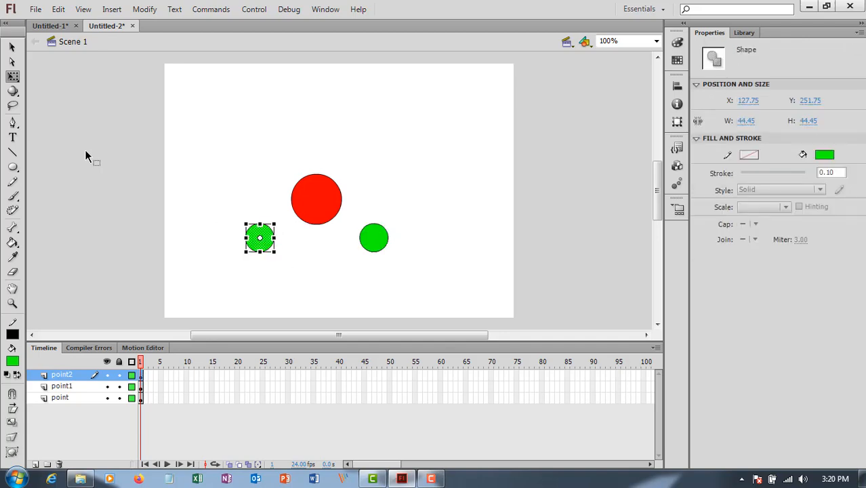
left_click(825, 154)
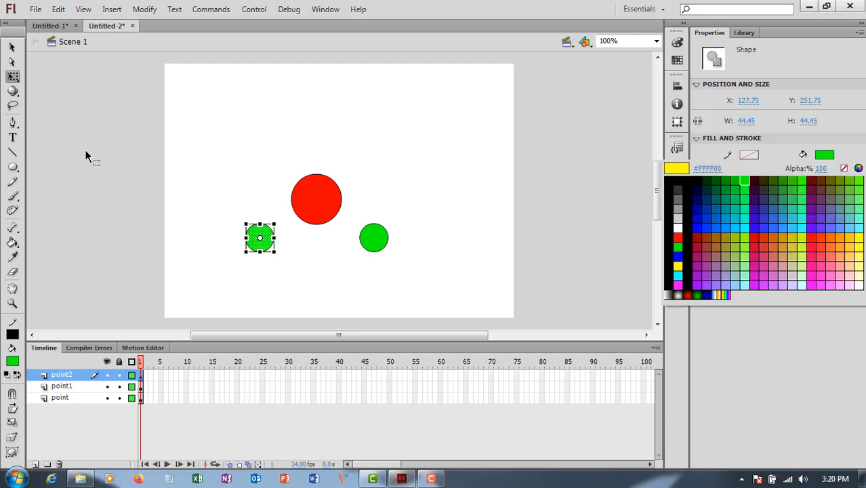
left_click(666, 244)
left_click(86, 156)
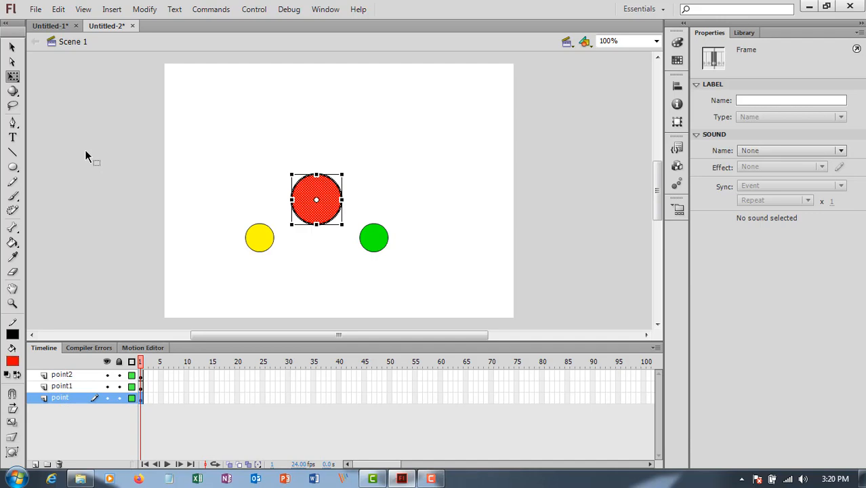
key("Up")
key("Up")
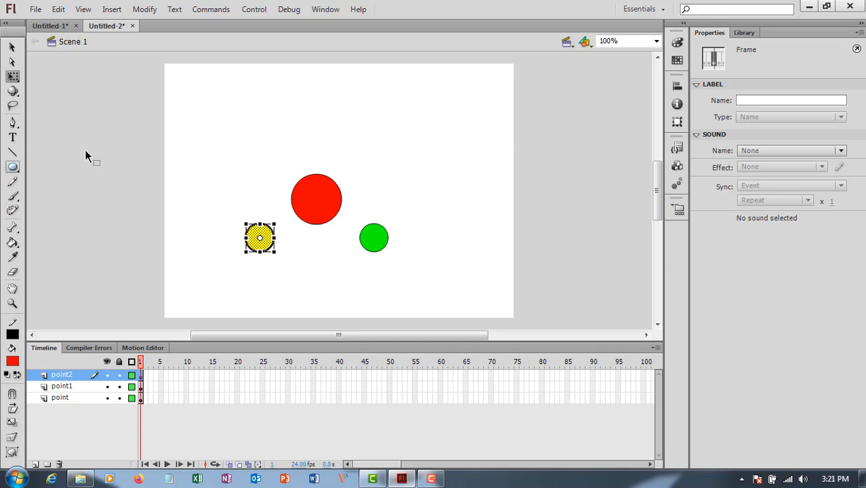
key("o")
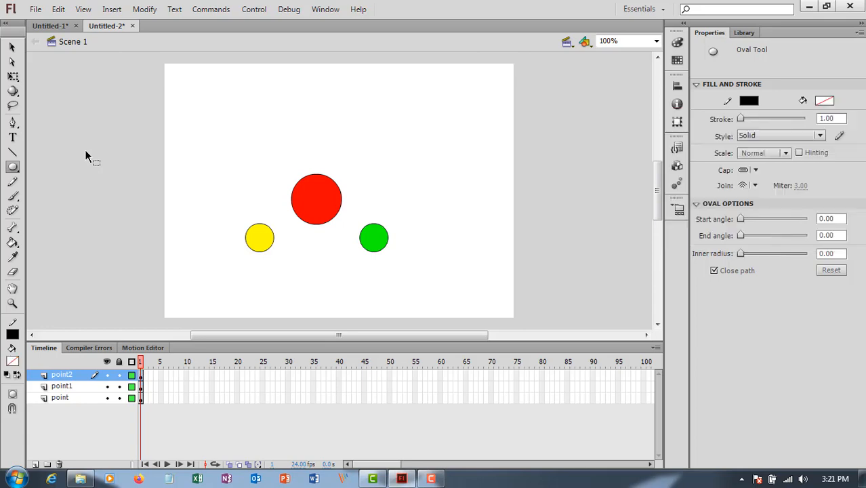
mouse_move(256, 157)
left_mouse_down()
mouse_move(321, 247)
mouse_move(385, 241)
mouse_move(370, 238)
mouse_move(366, 271)
mouse_move(298, 260)
left_mouse_up()
key("ctrl+z")
key("v")
key("F5")
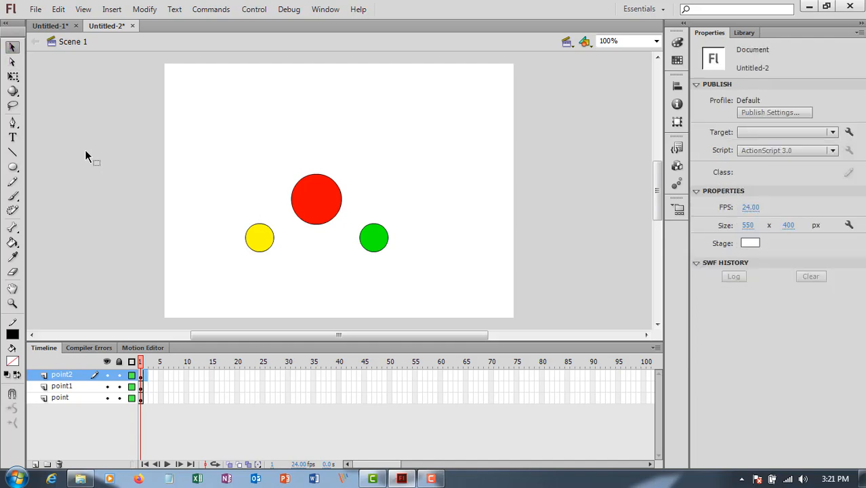
key("ctrl+z")
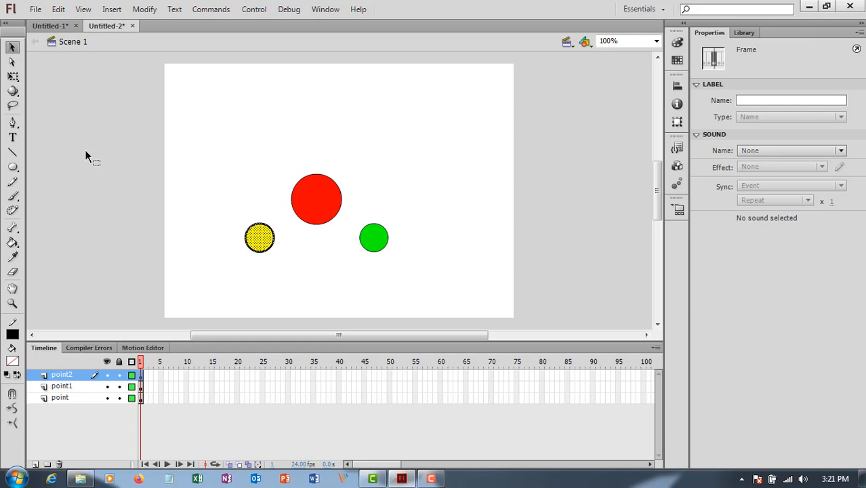
- Insert a keyframe at frame 20 on the point2 layer and extend the point layer with a frame at frame 20
right_click(238, 373)
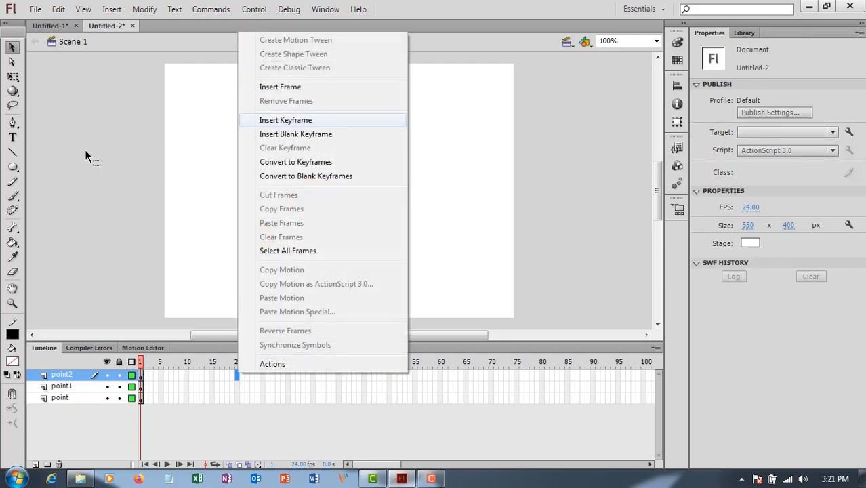
left_click(286, 120)
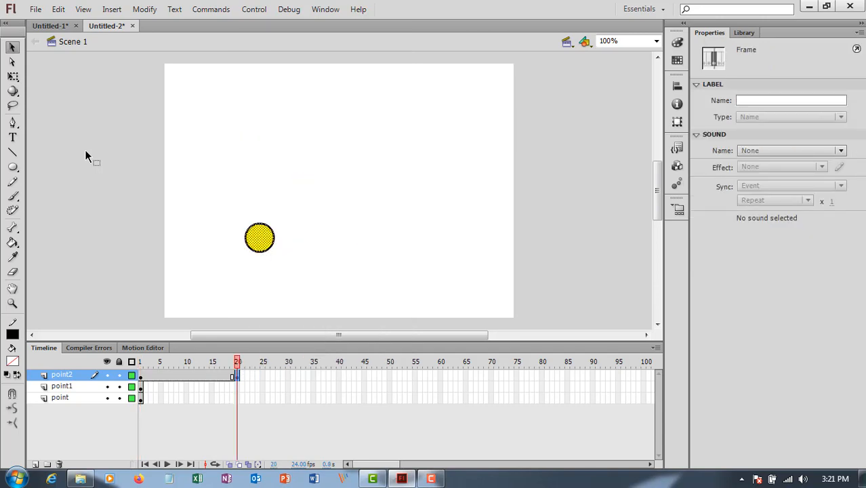
left_click(238, 398)
right_click(237, 398)
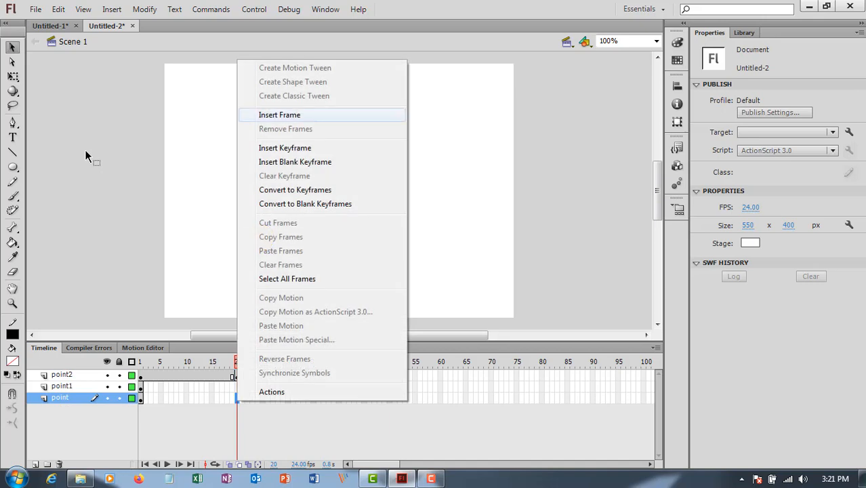
left_click(279, 114)
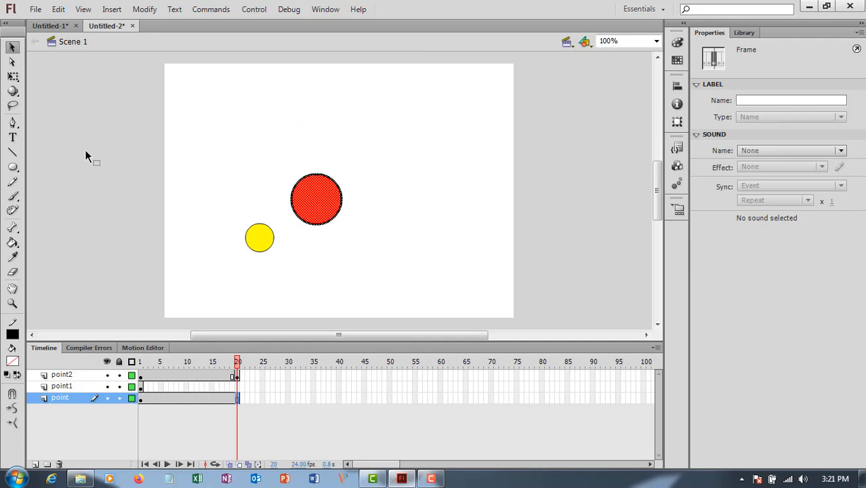
- Insert a keyframe at frame 20 on the point1 layer
left_click(141, 387)
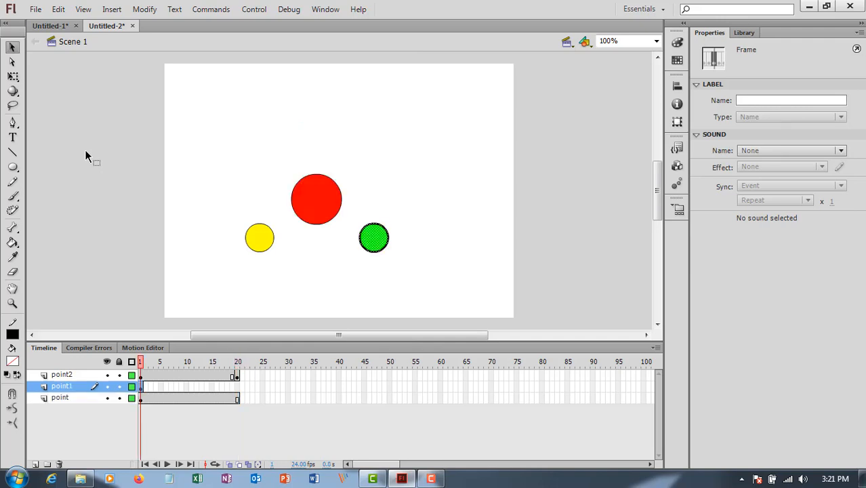
left_click(237, 386)
right_click(237, 386)
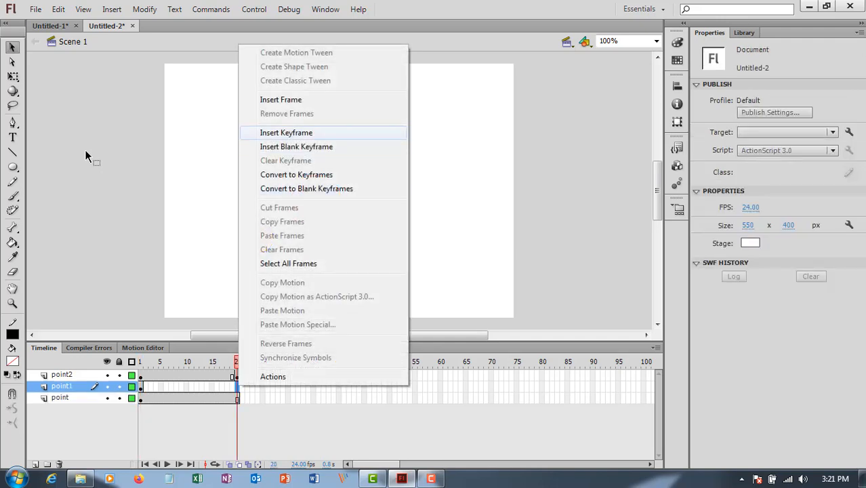
key("Return")
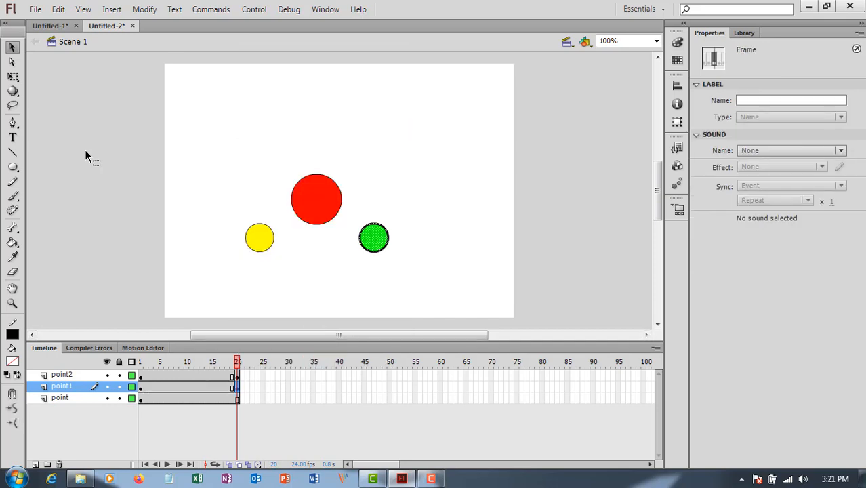
- Create a classic tween between frames 1 and 20 on the point1 layer
left_click(177, 387)
right_click(180, 387)
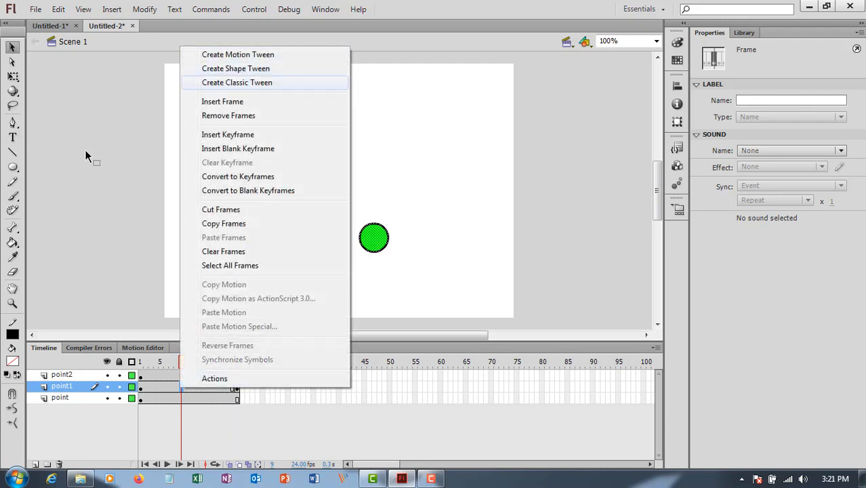
key("Return")
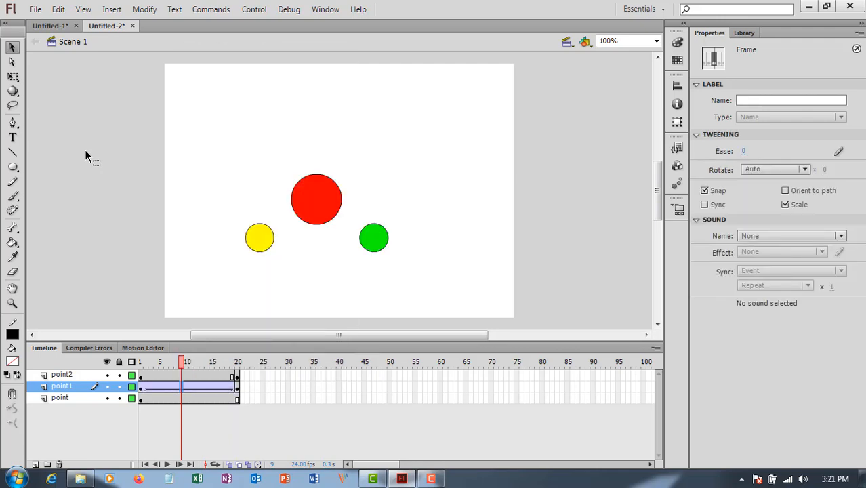
- Create a classic tween between frames 1 and 20 on the point2 layer, and select frame 9 of point1
left_click(186, 375)
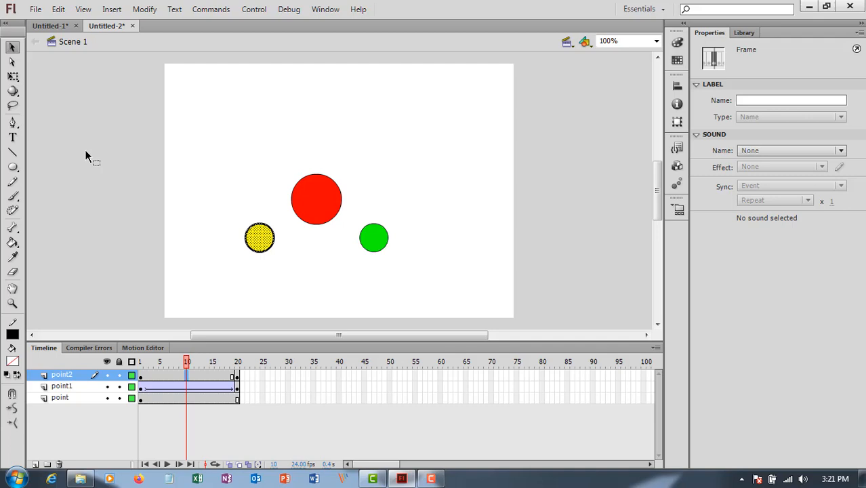
right_click(181, 376)
left_click(239, 70)
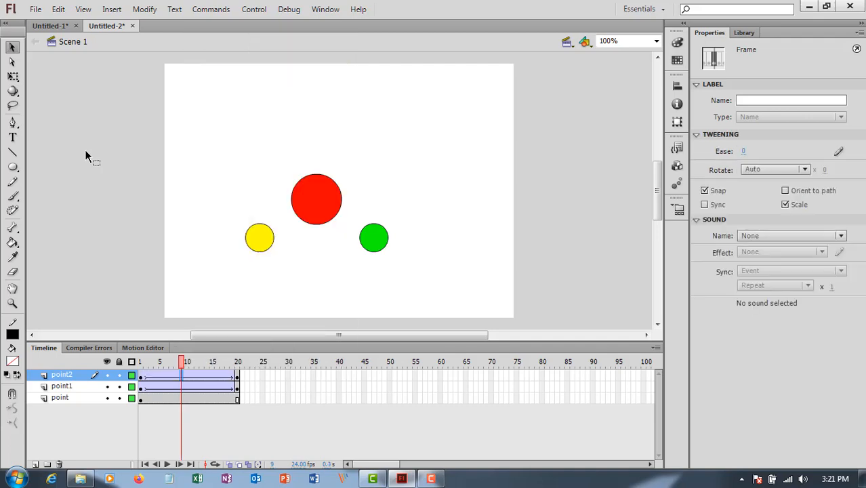
left_click(181, 387)
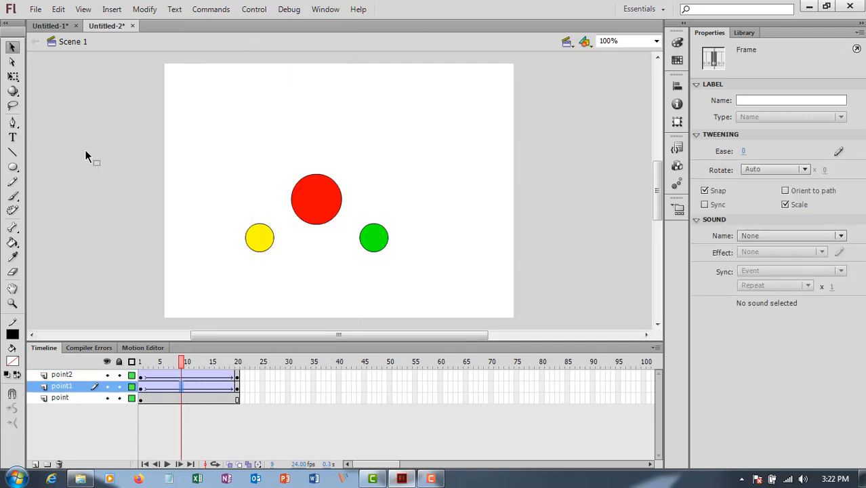
- Add a classic motion guide to the point1 layer
left_click(85, 157)
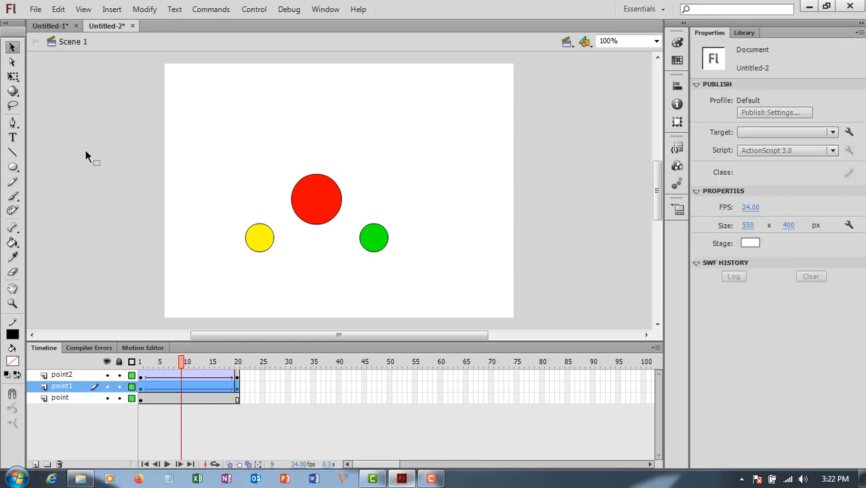
right_click(64, 386)
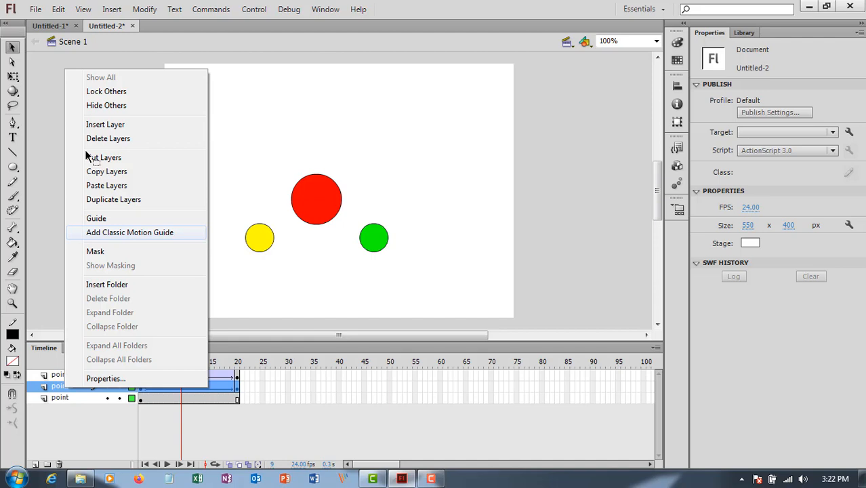
left_click(129, 232)
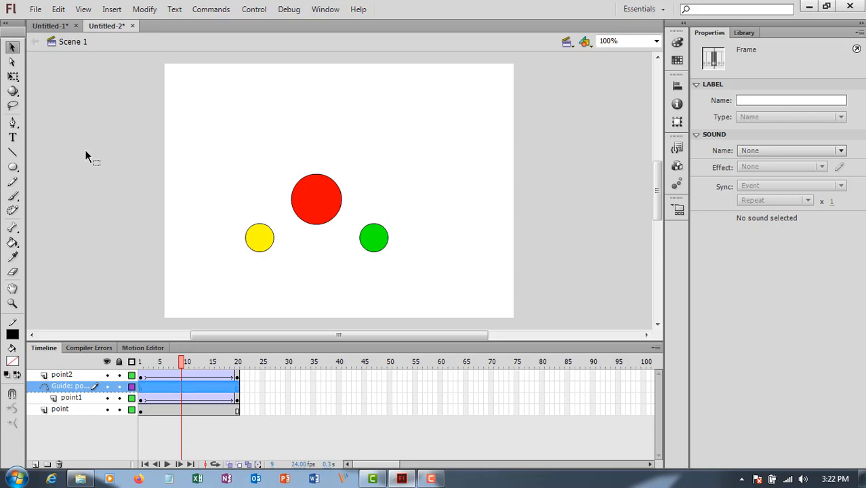
- Draw an unfilled upright ellipse about 68 by 167 px at frame 1 of the point1 guide layer
key("comma")
key("comma")
key("comma")
key("comma")
key("comma")
key("comma")
key("comma")
key("comma")
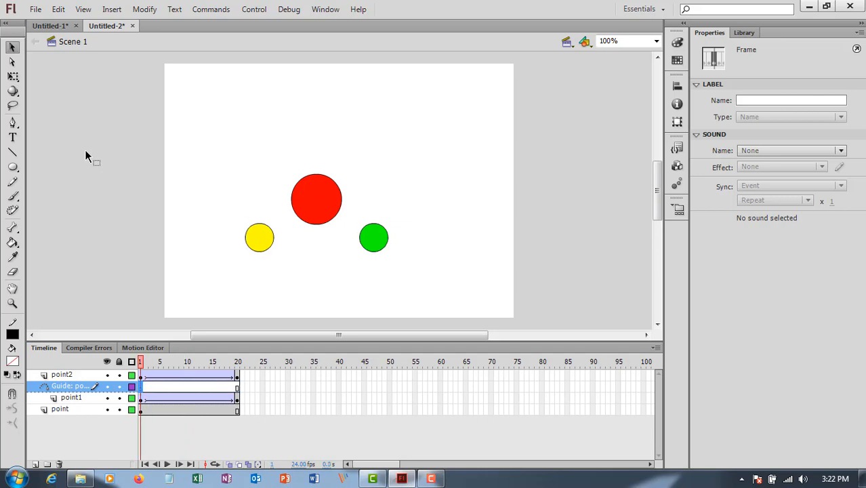
key("o")
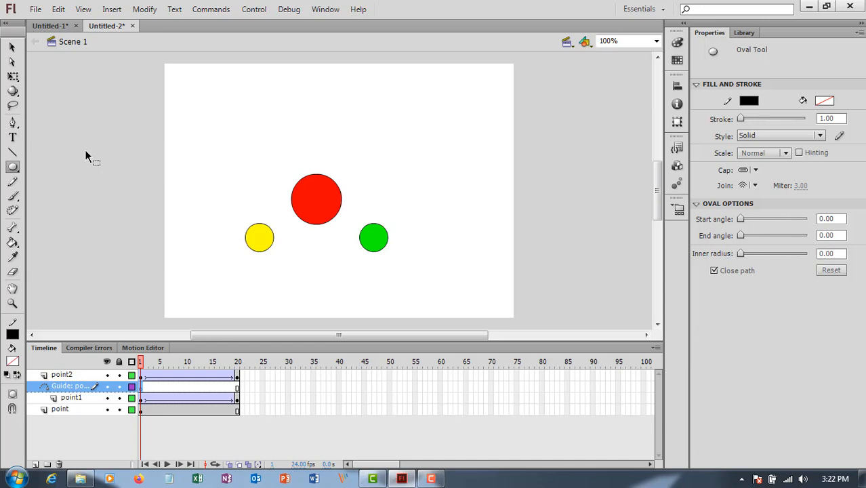
left_click_drag(254, 158, 297, 262)
key("a")
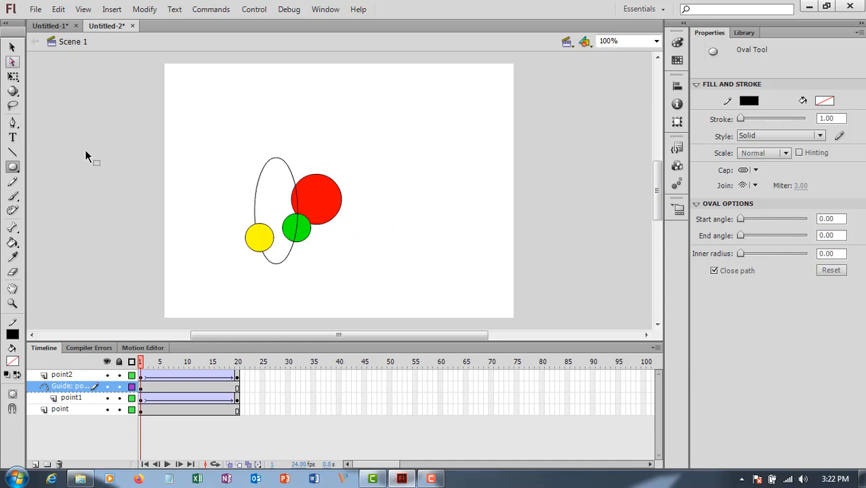
key("v")
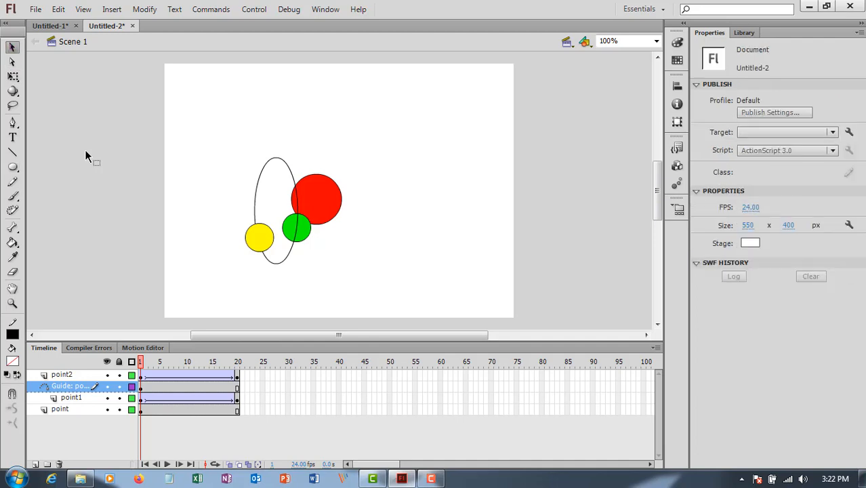
- Rotate the point1 guide ellipse counter-clockwise to about 93 by 155 px overall and move it around the red circle
key("ctrl+z")
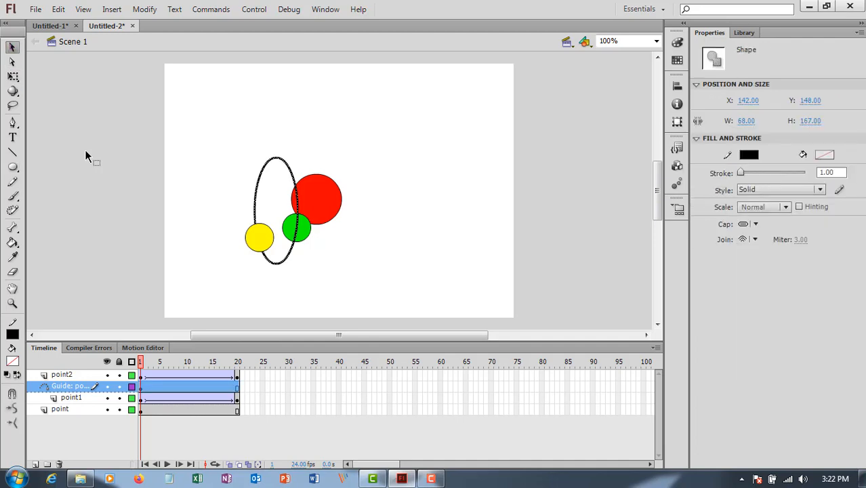
key("a")
key("v")
key("q")
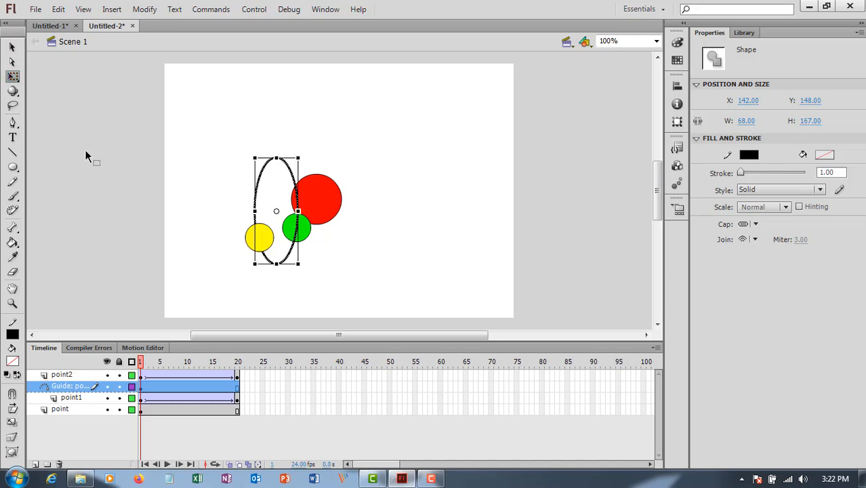
left_click_drag(300, 155, 276, 152)
left_click(12, 47)
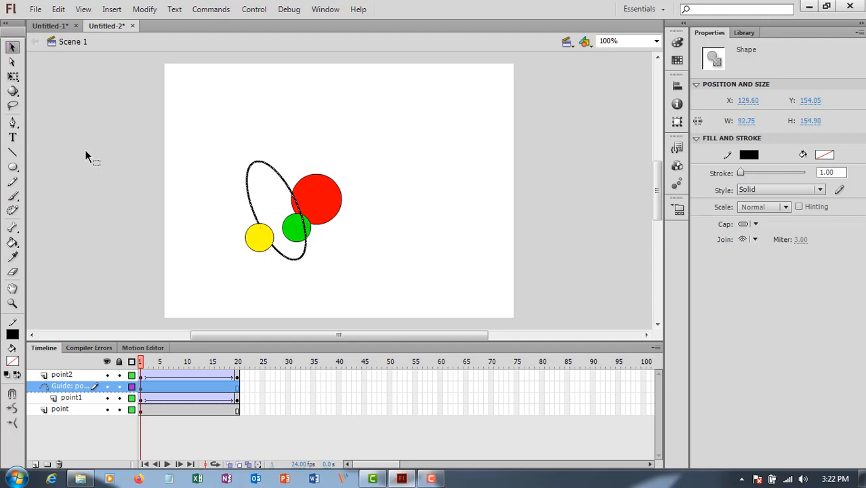
left_click_drag(249, 190, 292, 180)
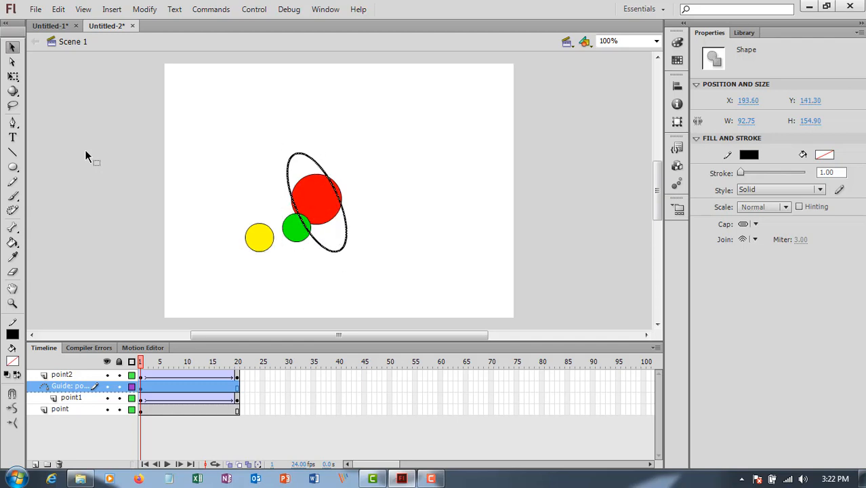
left_click(87, 156)
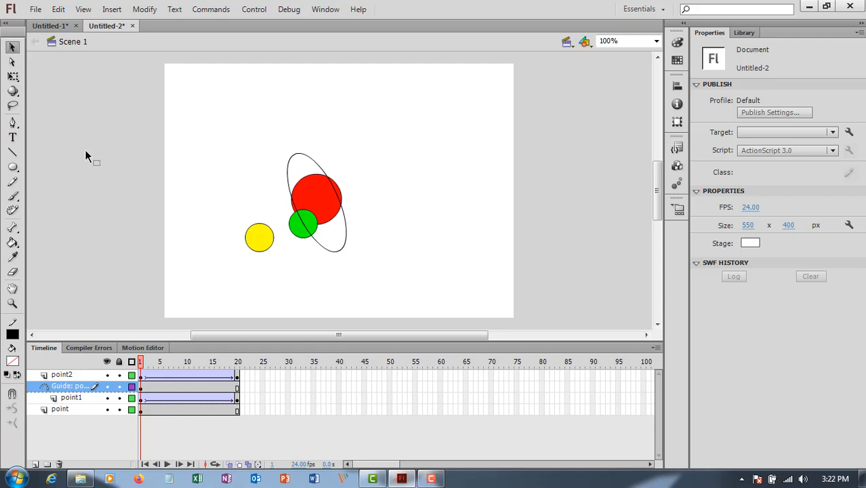
- Shrink the red circle on the point layer about its centre to about 51 by 51 px
key("ctrl+z")
key("ctrl+z")
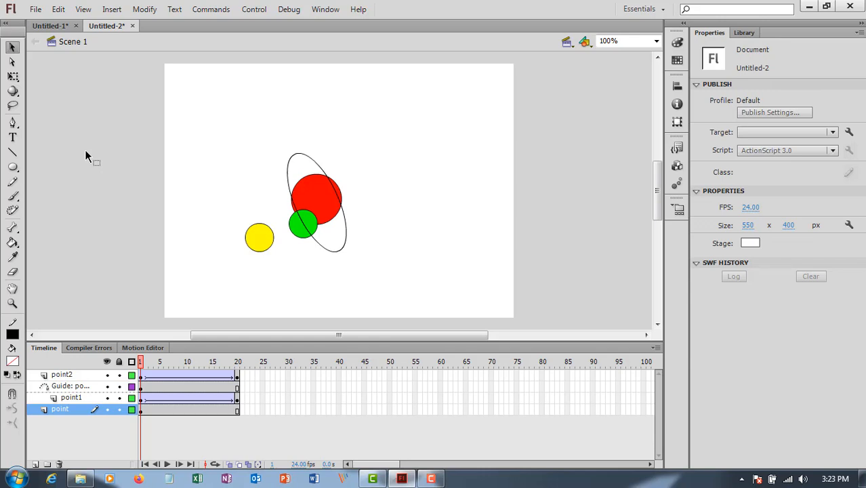
key("ctrl+z")
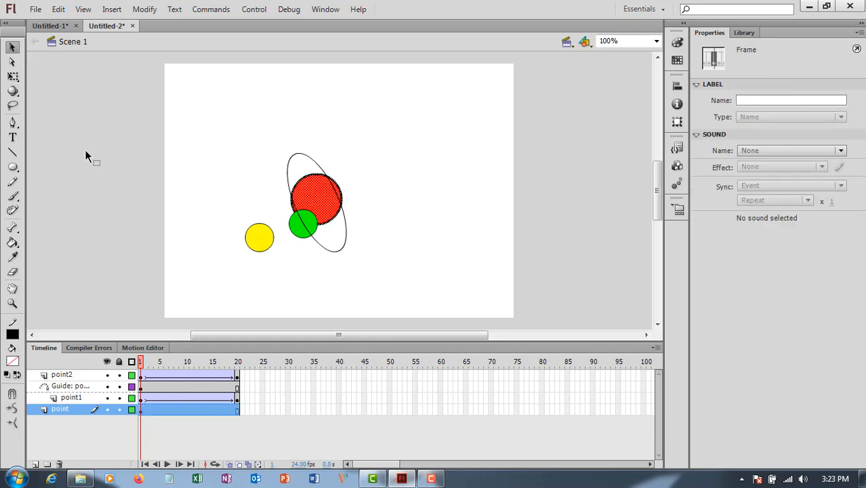
key("q")
left_click_drag(342, 174, 320, 195)
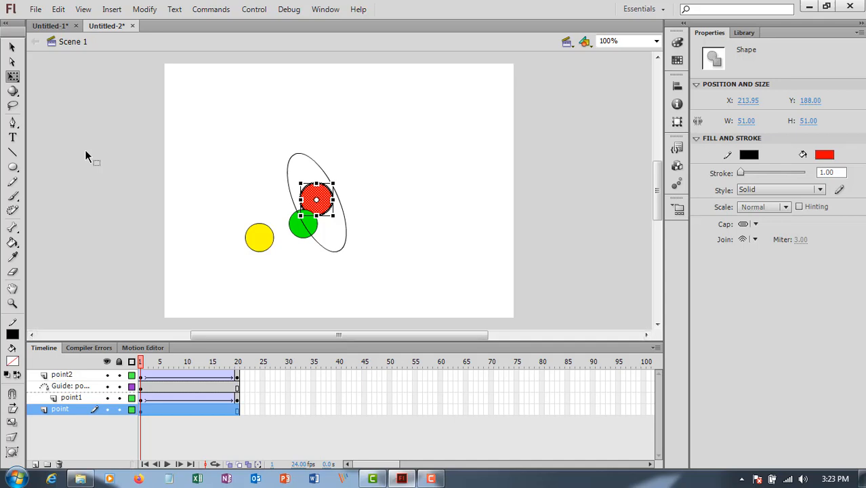
- Add a classic motion guide to the point2 layer and select frame 1 of that guide
left_click(63, 375)
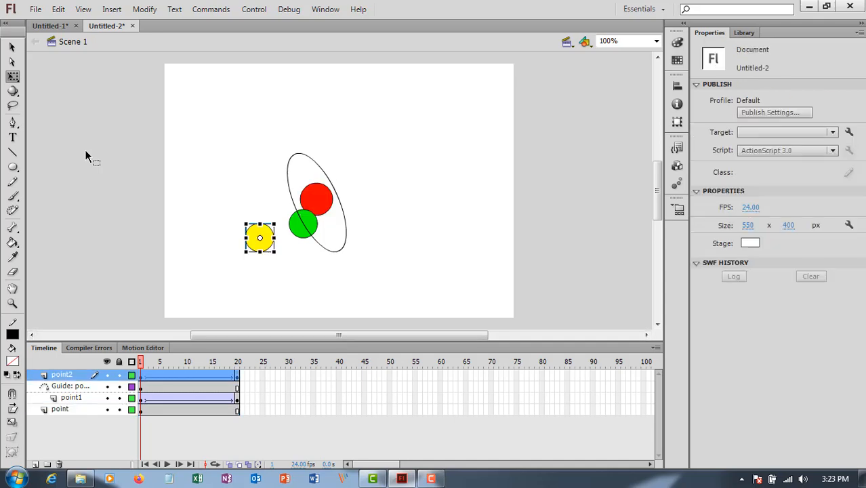
right_click(66, 375)
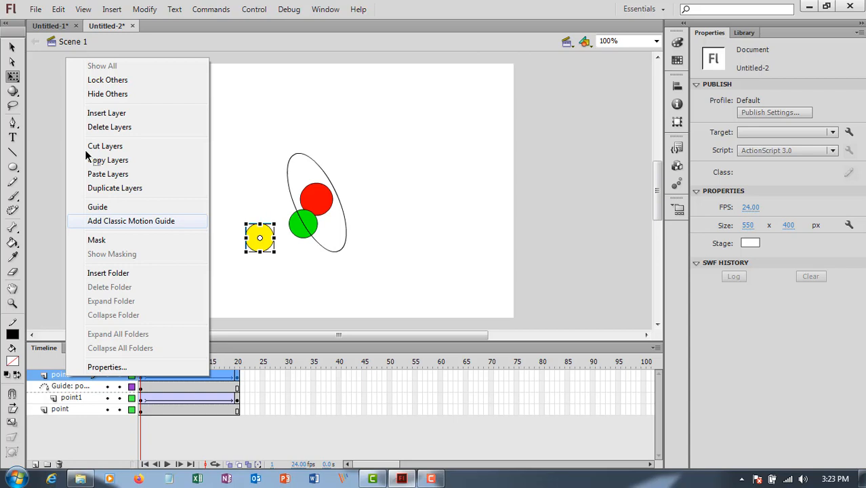
left_click(131, 221)
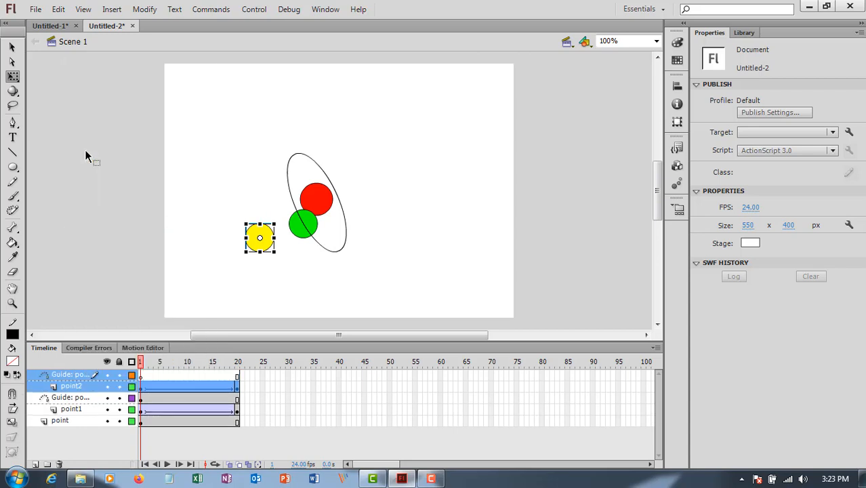
left_click(85, 156)
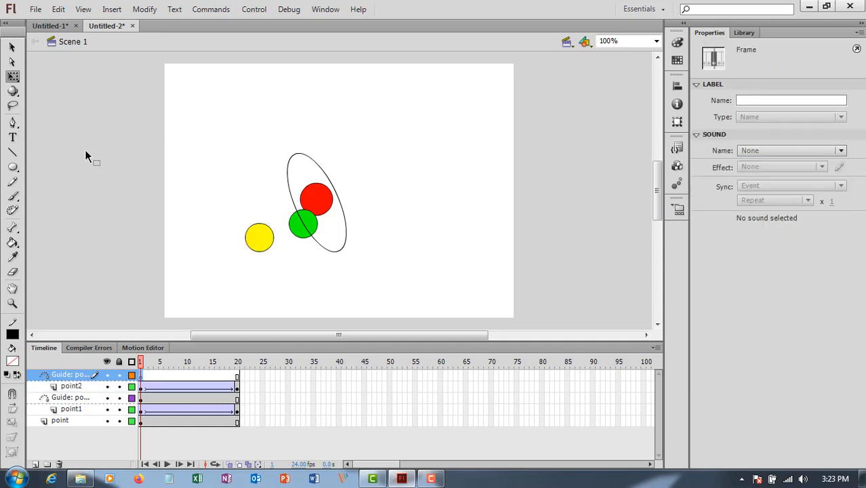
- Copy the ellipse from the point1 guide layer and paste it into frame 1 of the point2 guide layer
key("o")
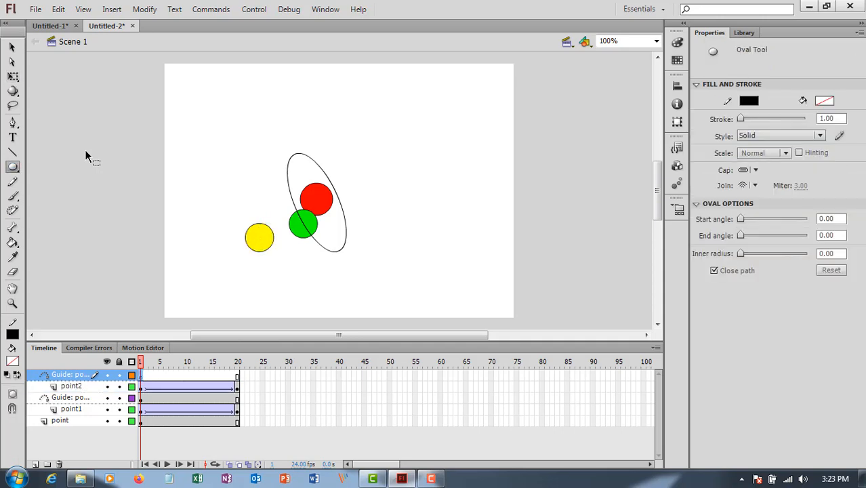
key("v")
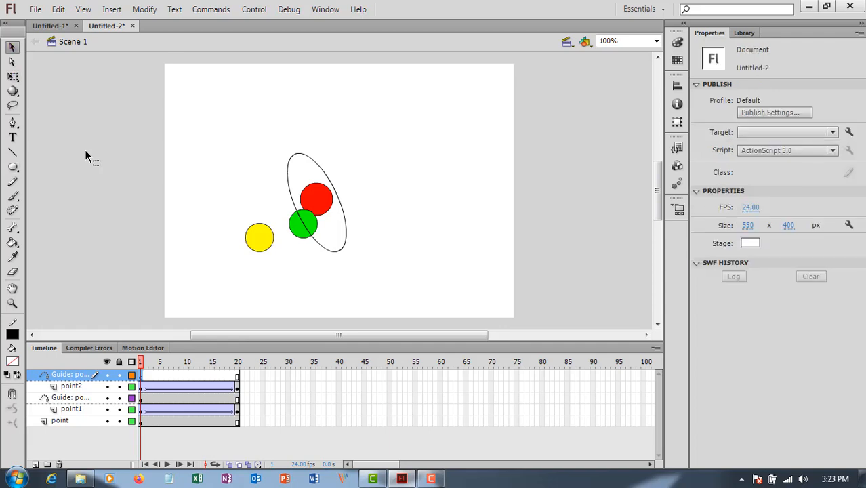
key("ctrl+z")
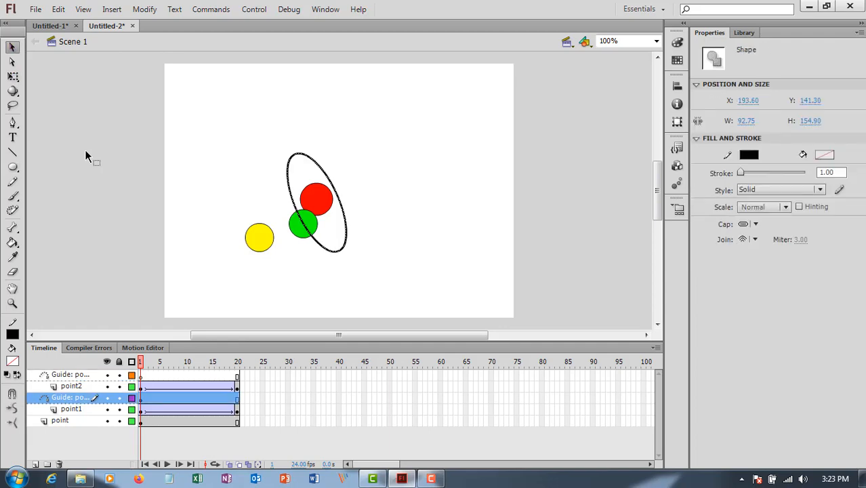
key("ctrl+z")
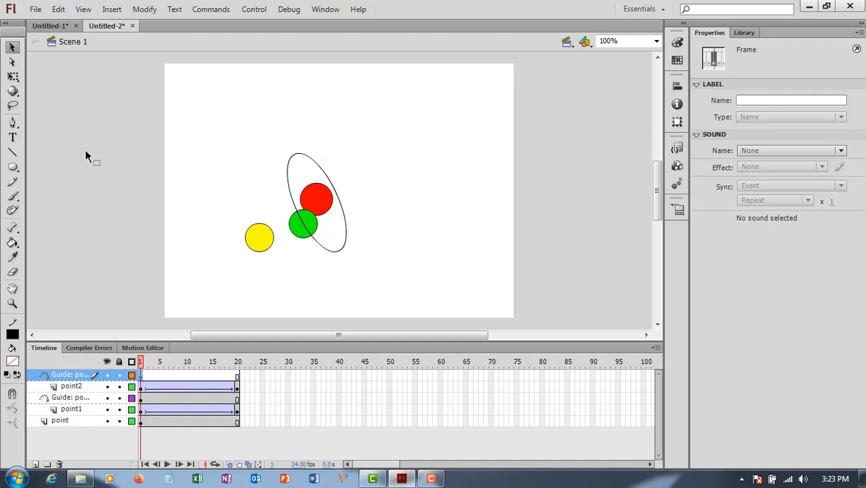
key("ctrl+v")
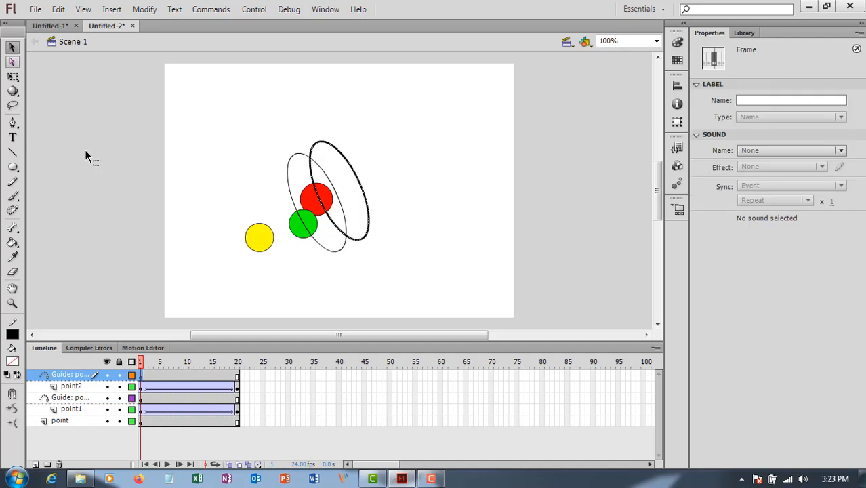
- Rotate the pasted ellipse clockwise to about 116 by 139 px overall and move it around the red circle so it crosses the first ellipse
key("q")
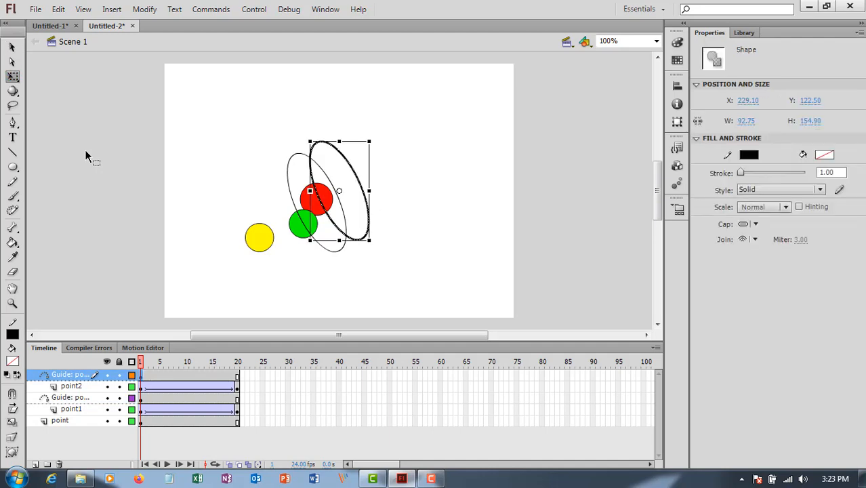
left_click_drag(370, 139, 398, 194)
key("v")
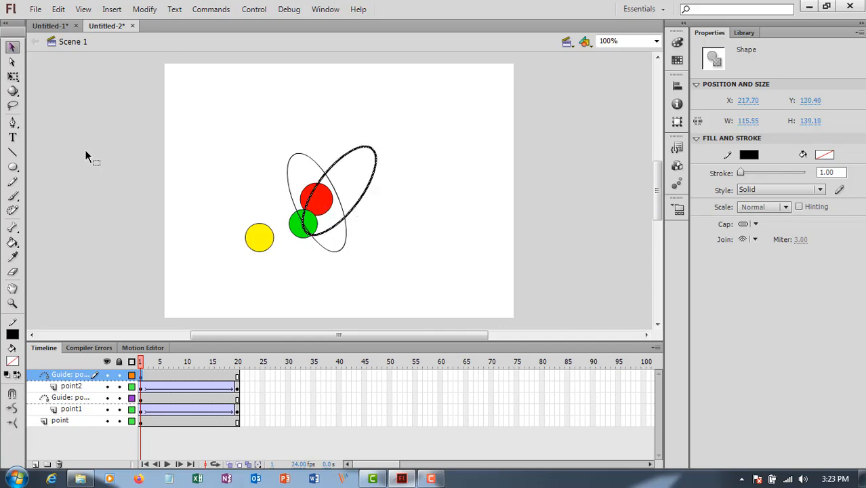
left_click_drag(360, 200, 337, 208)
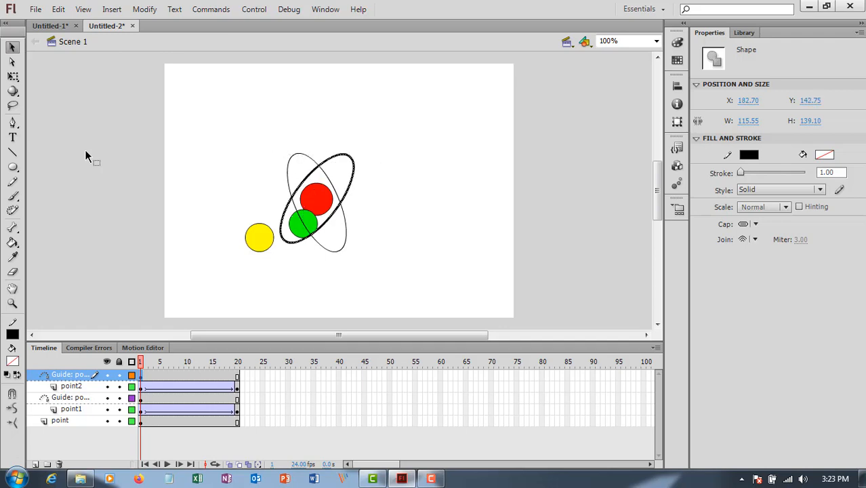
key("q")
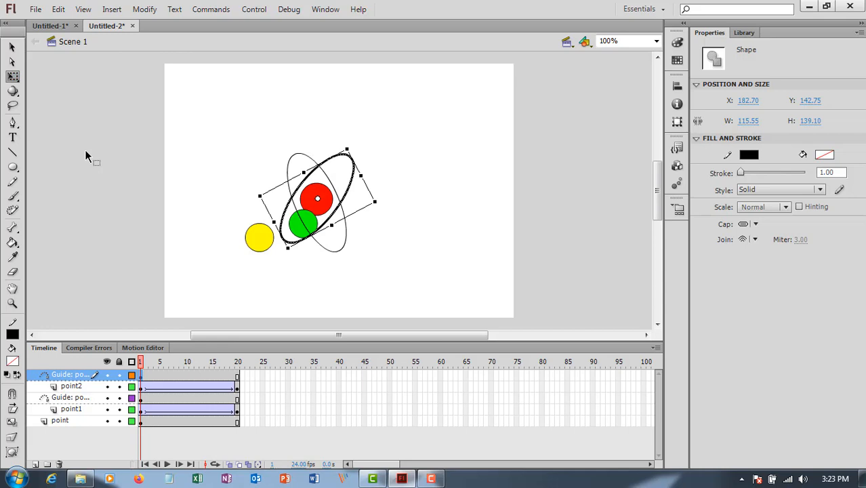
left_click(85, 156)
- Rotate the point1 guide ellipse slightly further counter-clockwise so it mirrors the point2 guide ellipse
left_click(70, 397)
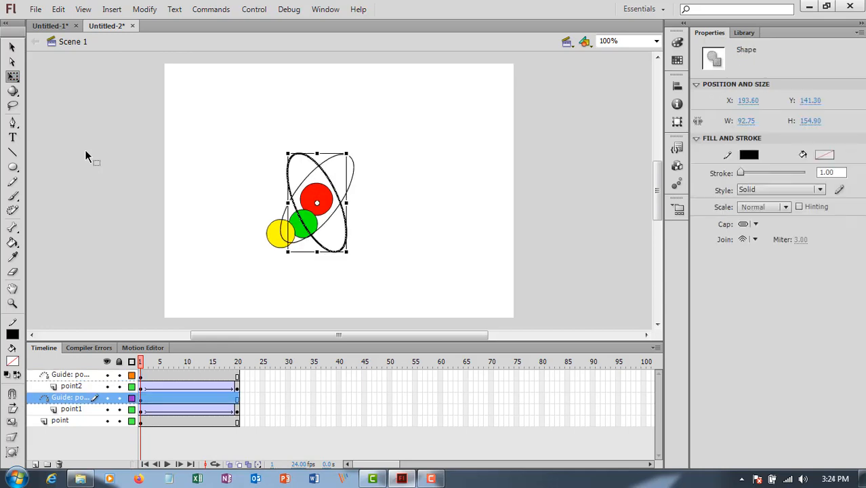
left_click_drag(349, 150, 343, 148)
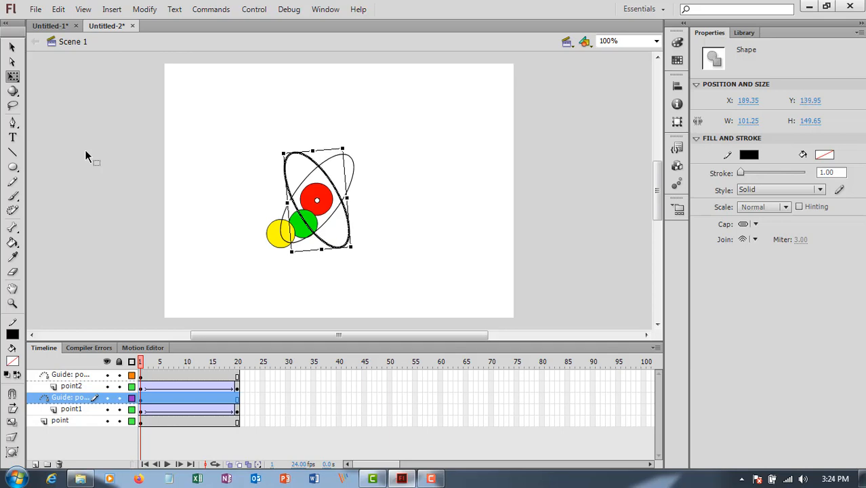
left_click_drag(343, 148, 335, 145)
left_click(86, 156)
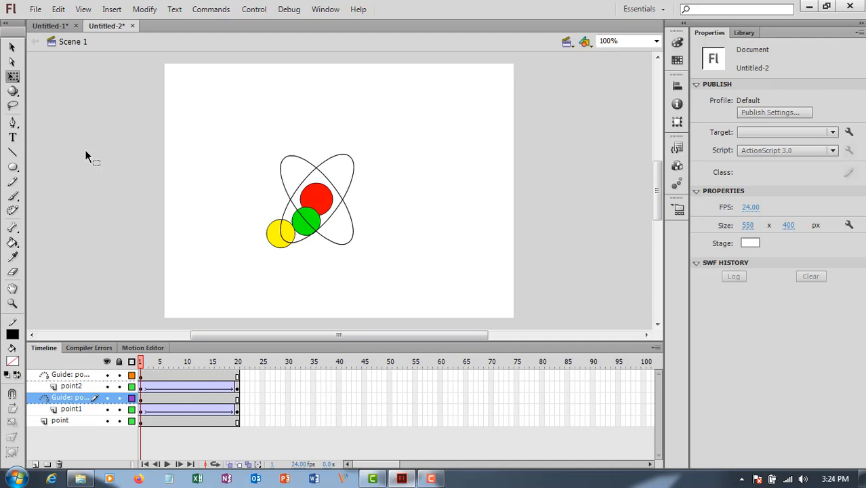
- Play the timeline to preview the motion of the yellow and green circles
key("Return")
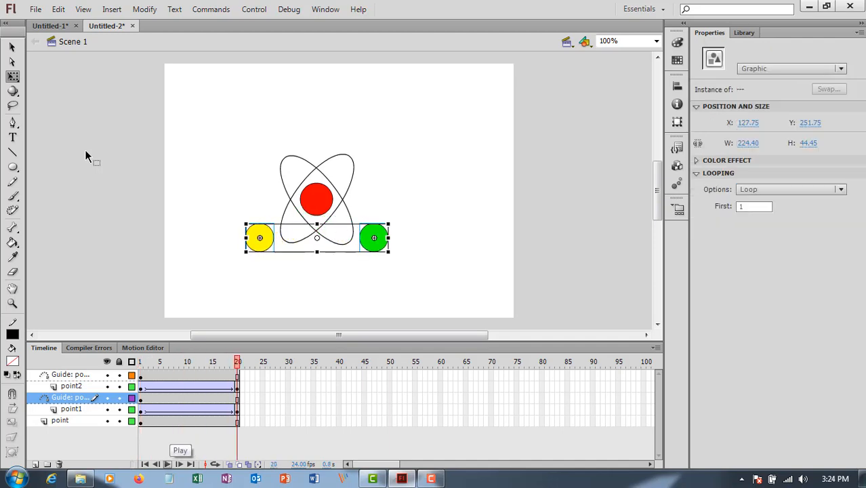
key("Return")
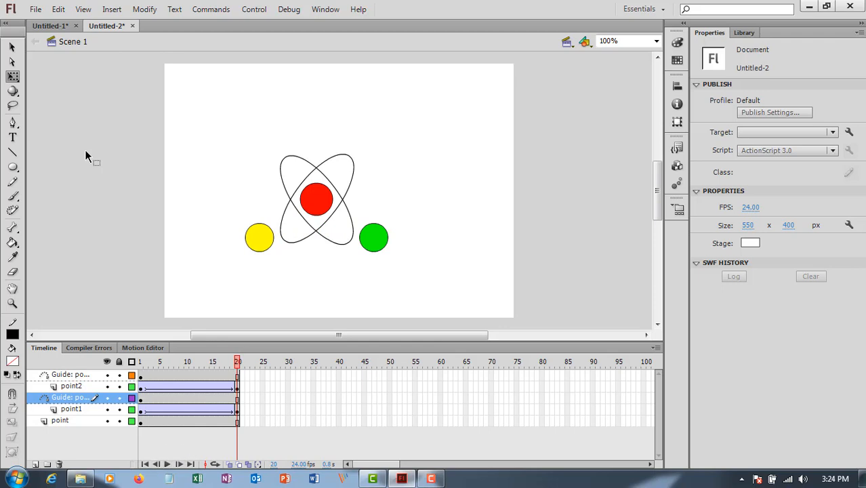
left_click(431, 479)
left_click(804, 425)
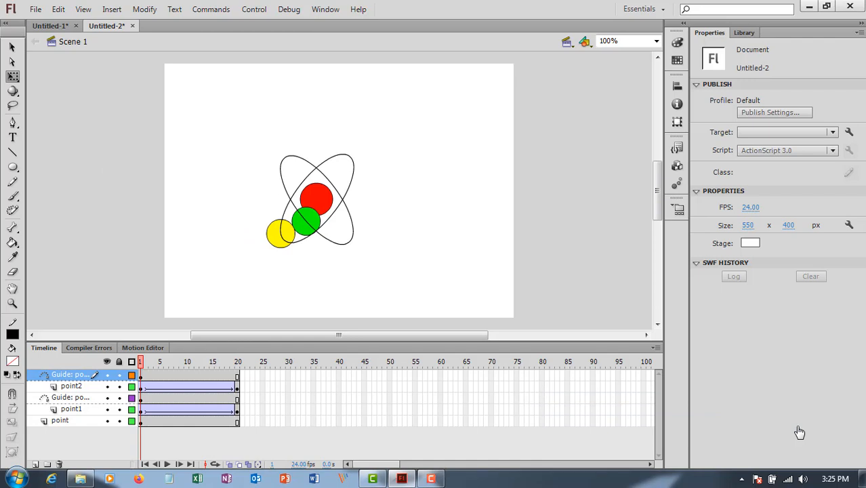
- Erase a small gap in the point2 guide ellipse at its lower-left end in frame 1
key("ctrl+z")
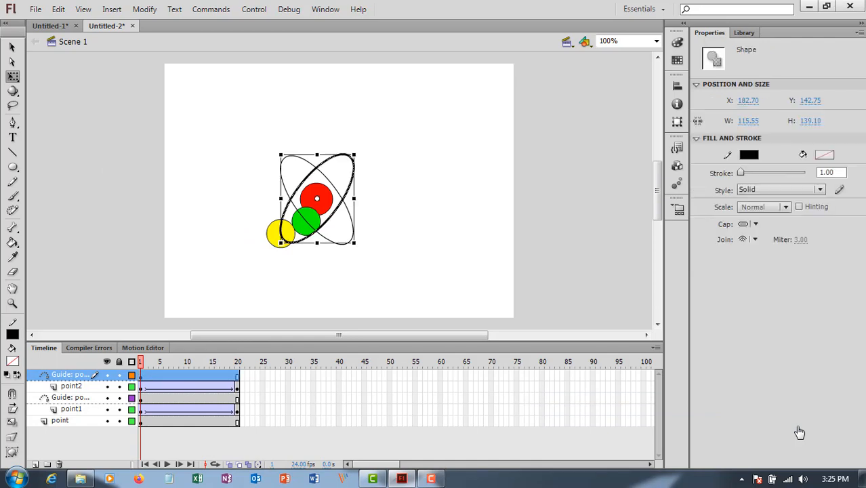
key("ctrl+z")
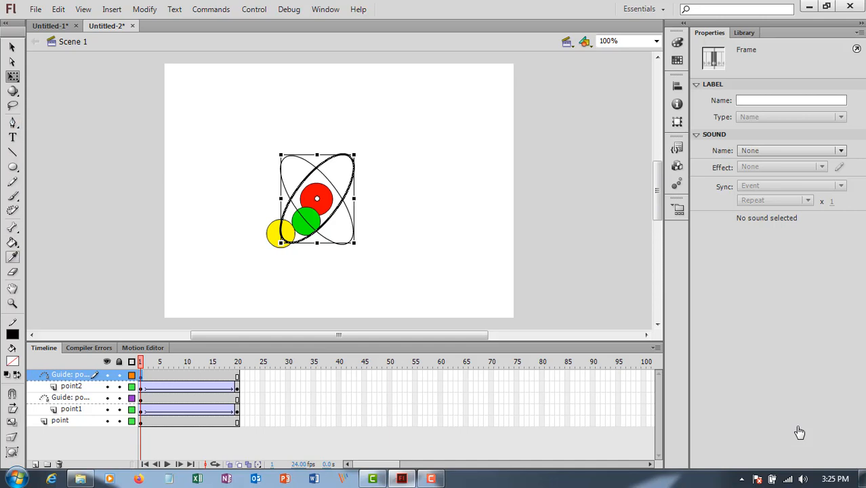
key("e")
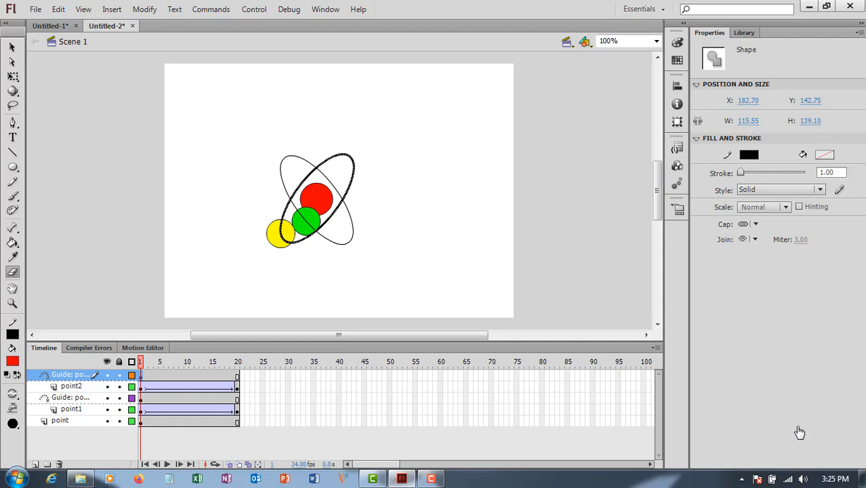
left_click(281, 232)
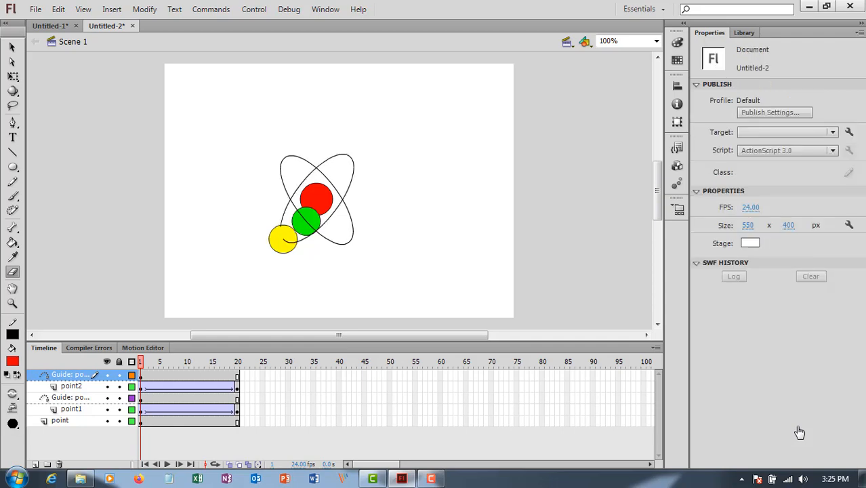
- Place the yellow circle on one end of the point2 guide's gap in frame 1 and on the other end in frame 20
key("v")
left_click(284, 239)
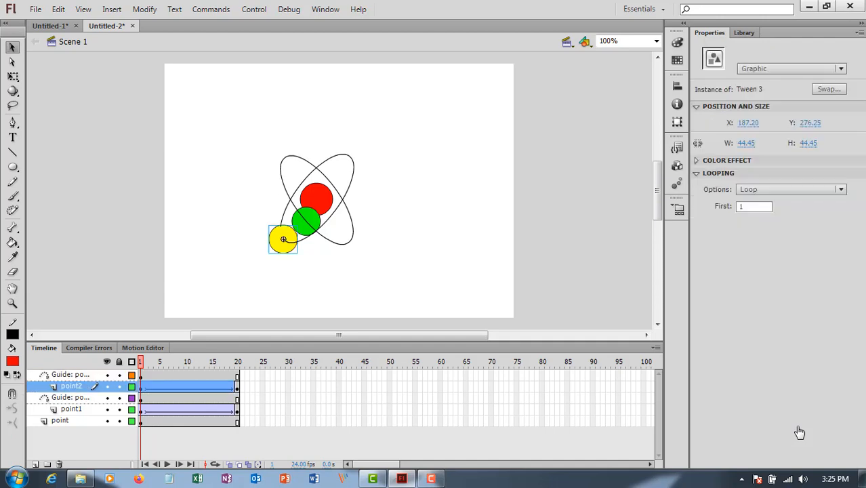
key("Return")
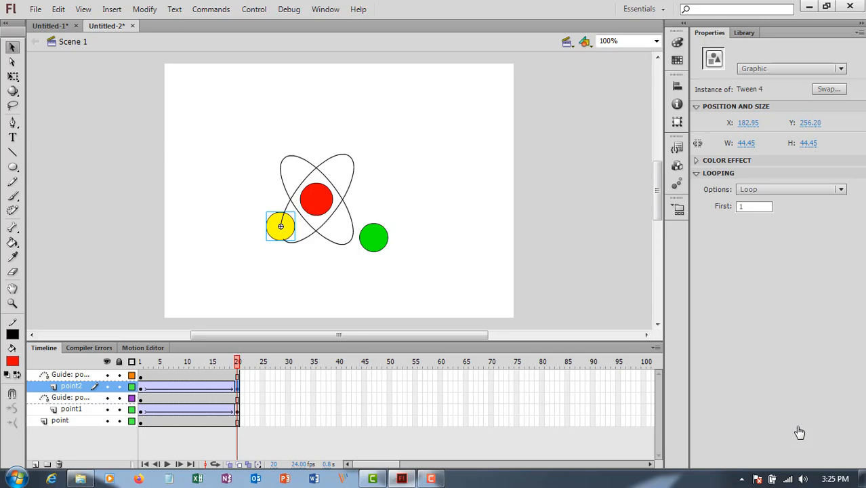
- Erase a small gap in the point1 guide ellipse at its lower-right end in frame 1
left_click(71, 410)
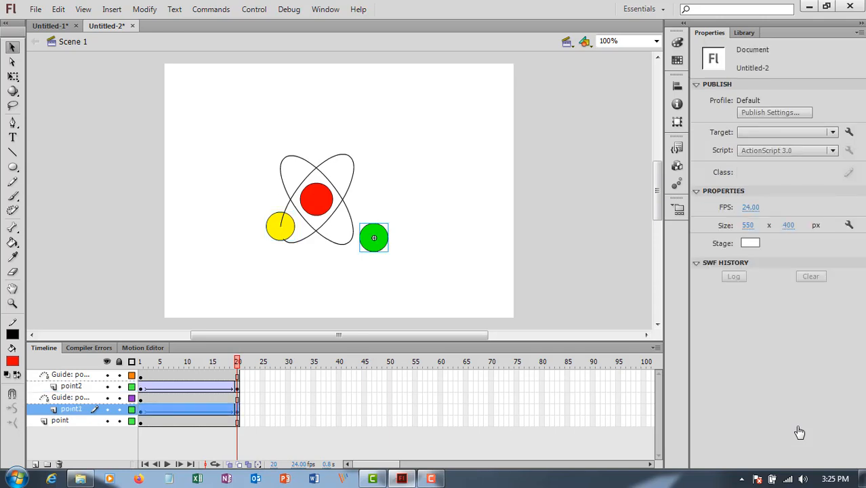
left_click(140, 410)
left_click(141, 399)
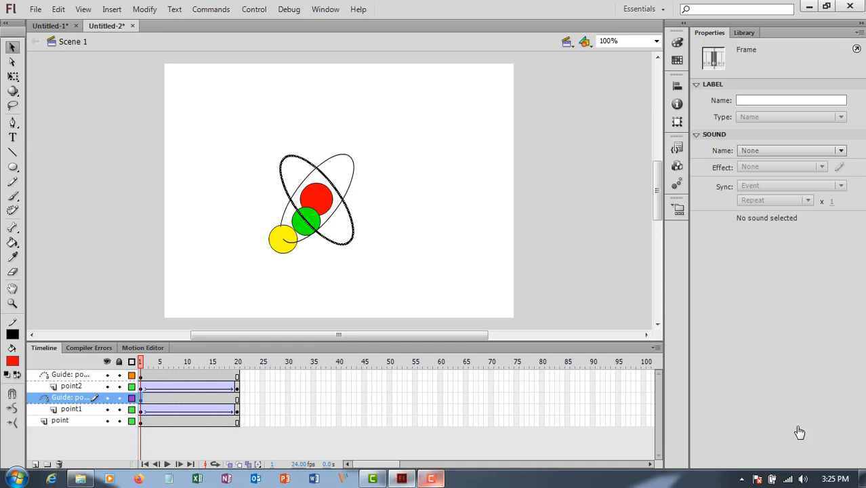
left_click(432, 478)
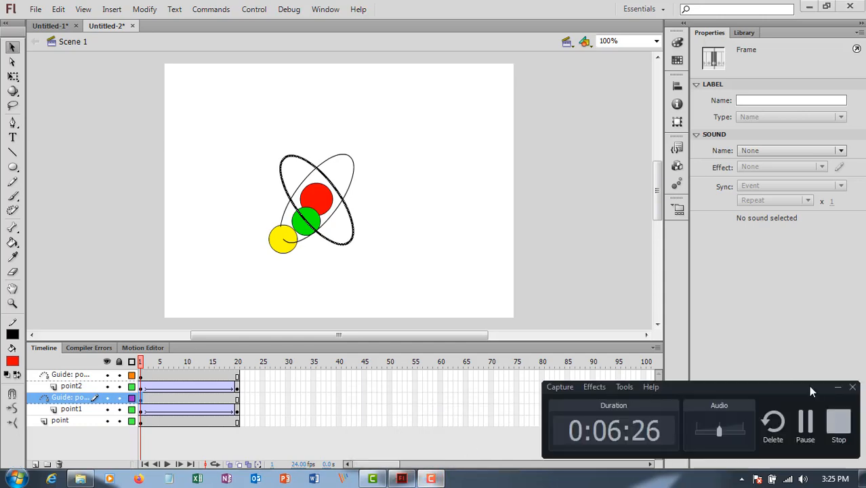
left_click(807, 428)
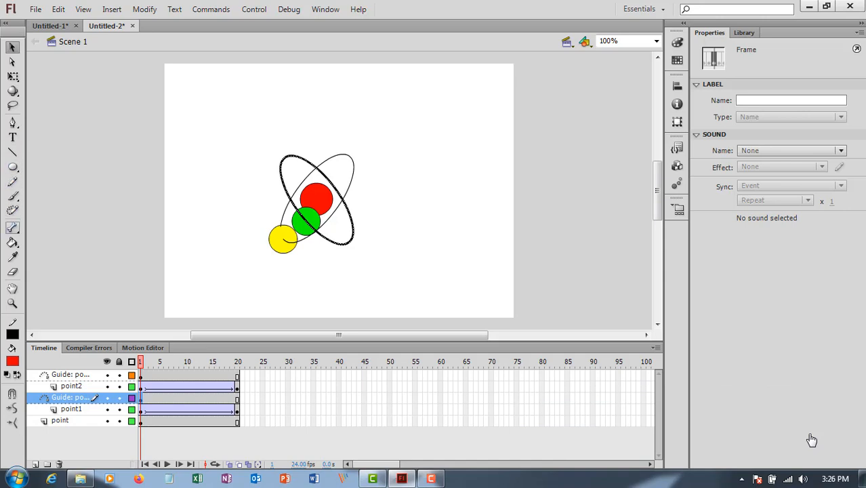
left_click(12, 272)
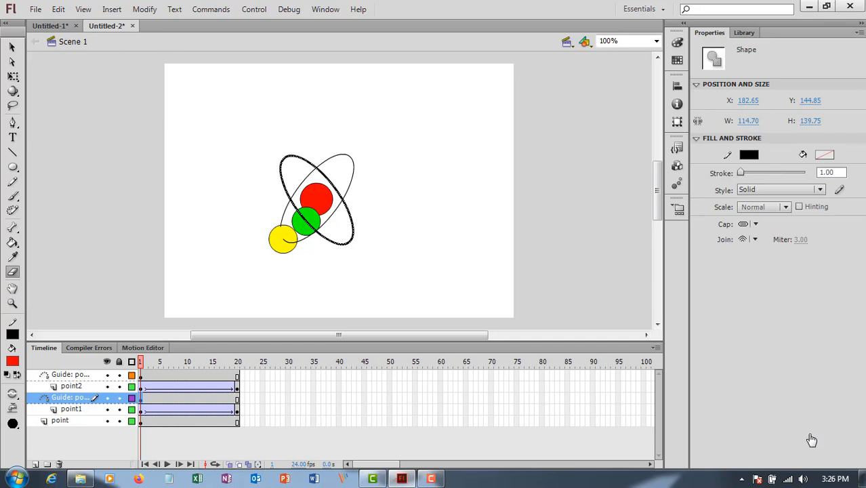
left_click(343, 245)
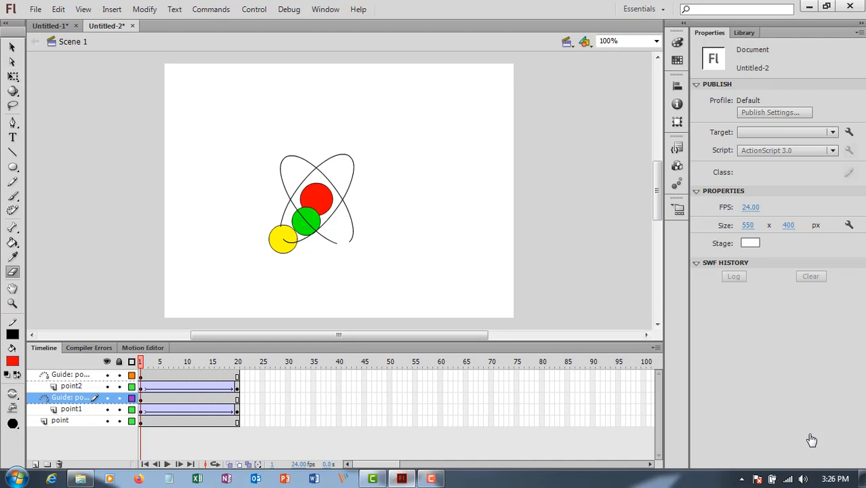
- Snap the green circle to the left end of the point1 guide's gap in frame 1 and to the right end in frame 20
left_click(12, 47)
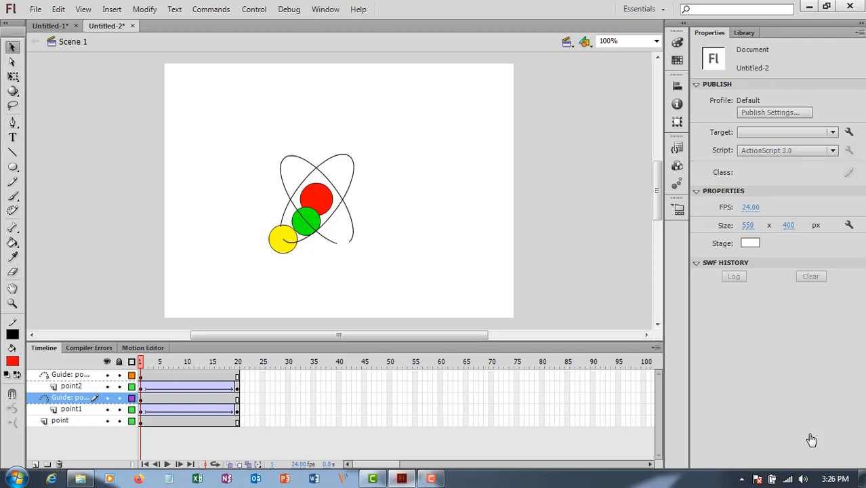
left_click(306, 221)
left_click_drag(307, 221, 338, 243)
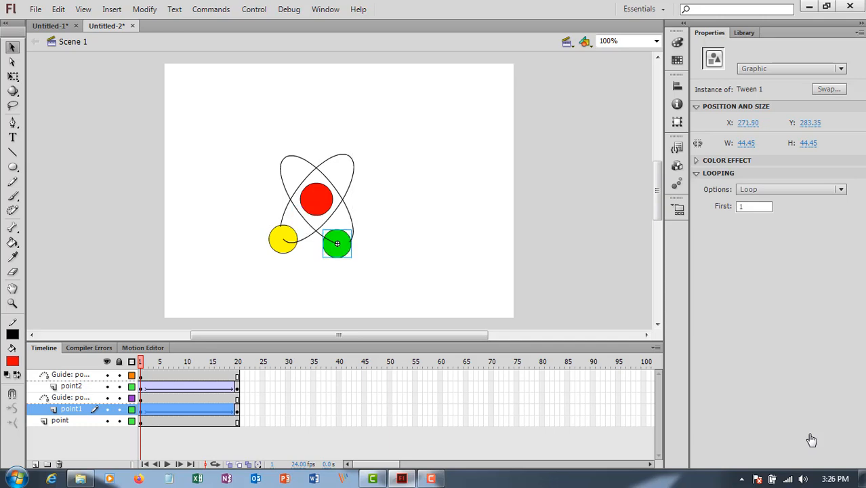
left_click(237, 410)
left_click_drag(375, 237, 349, 242)
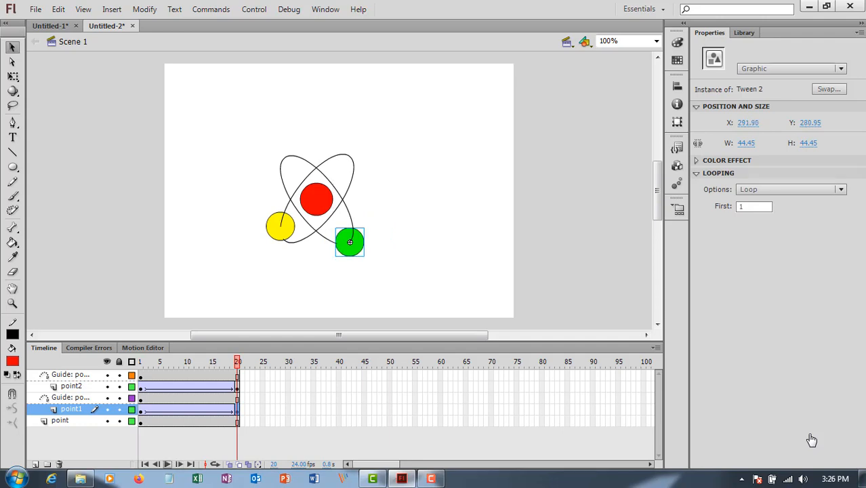
- Play the timeline repeatedly and test the movie to check both circles orbiting the red circle
left_click(168, 464)
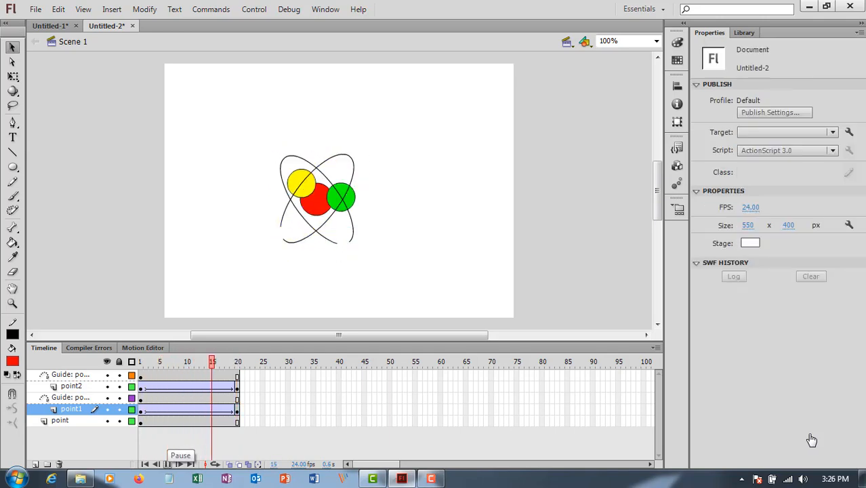
left_click(168, 465)
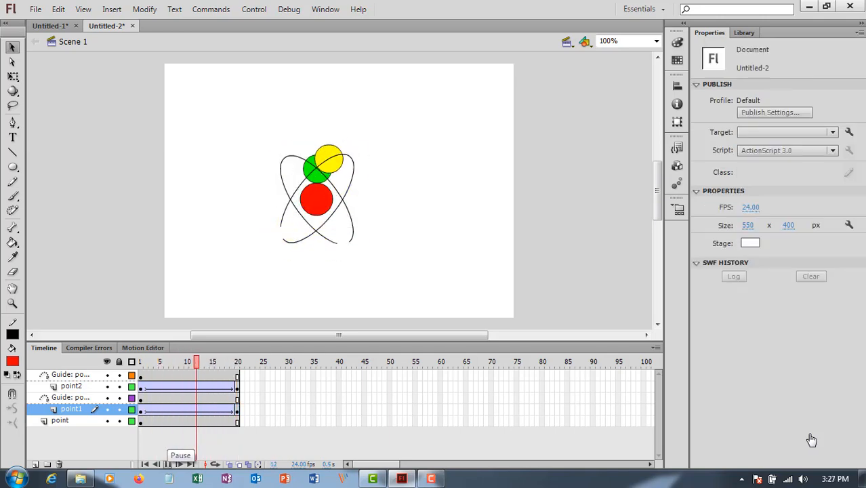
left_click(167, 464)
left_click(168, 464)
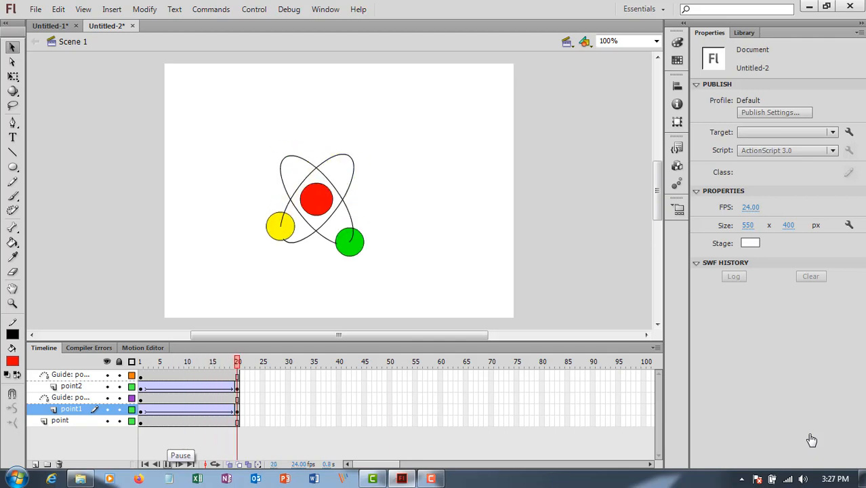
left_click(168, 464)
key("ctrl+Return")
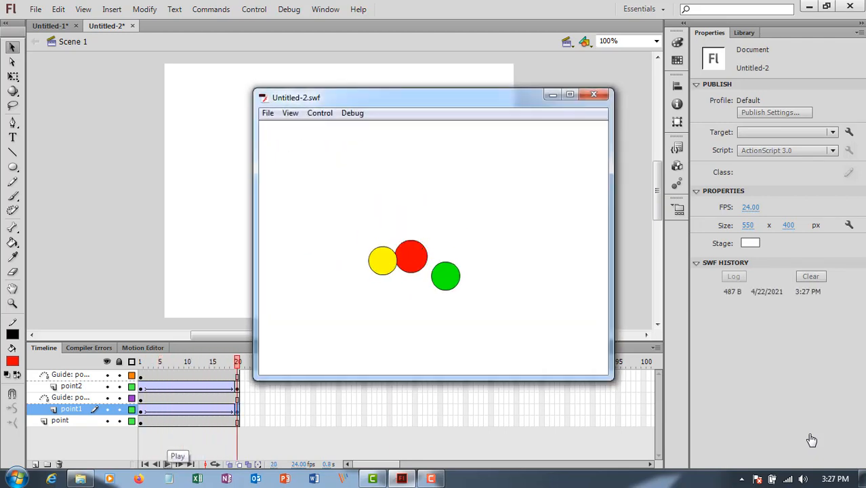